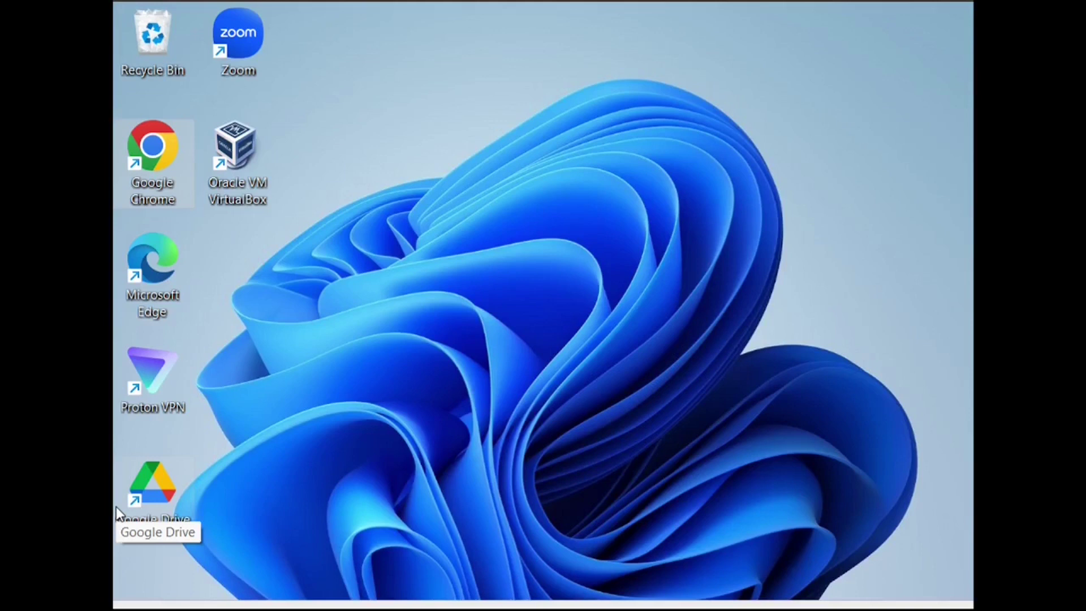
# Open Chrome and search for "enable virtualization asus"
pyautogui.doubleClick(134, 148)
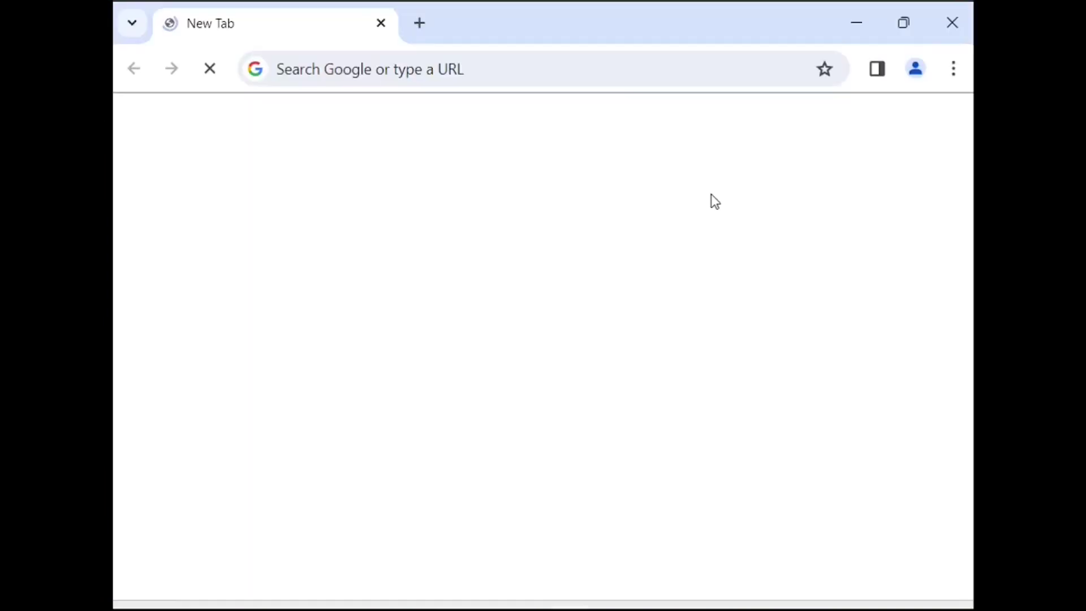
pyautogui.click(643, 73)
pyautogui.write('enable ')
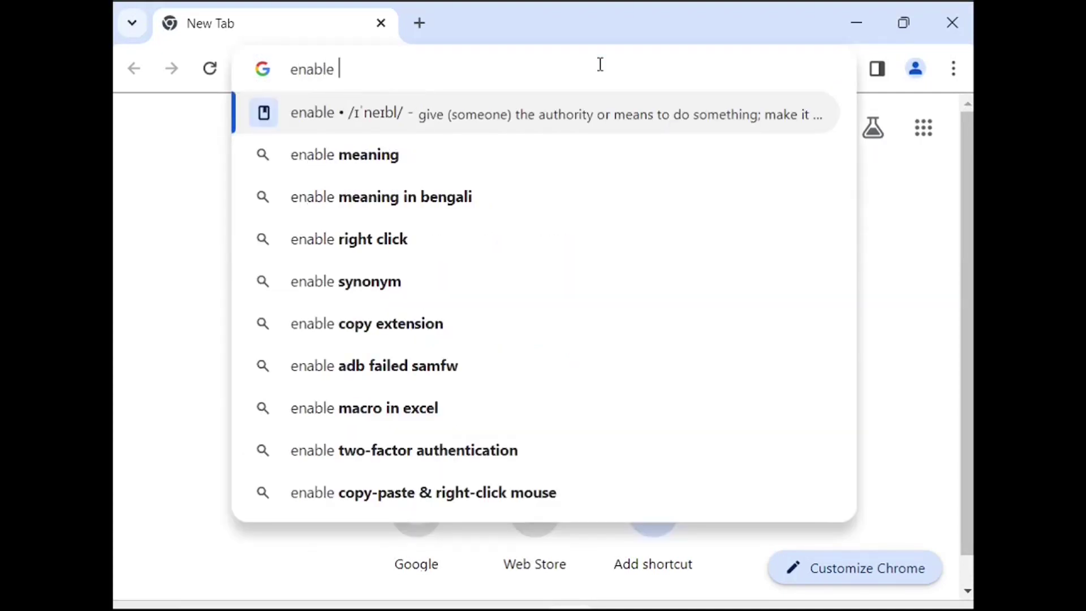
pyautogui.write('virtualization ')
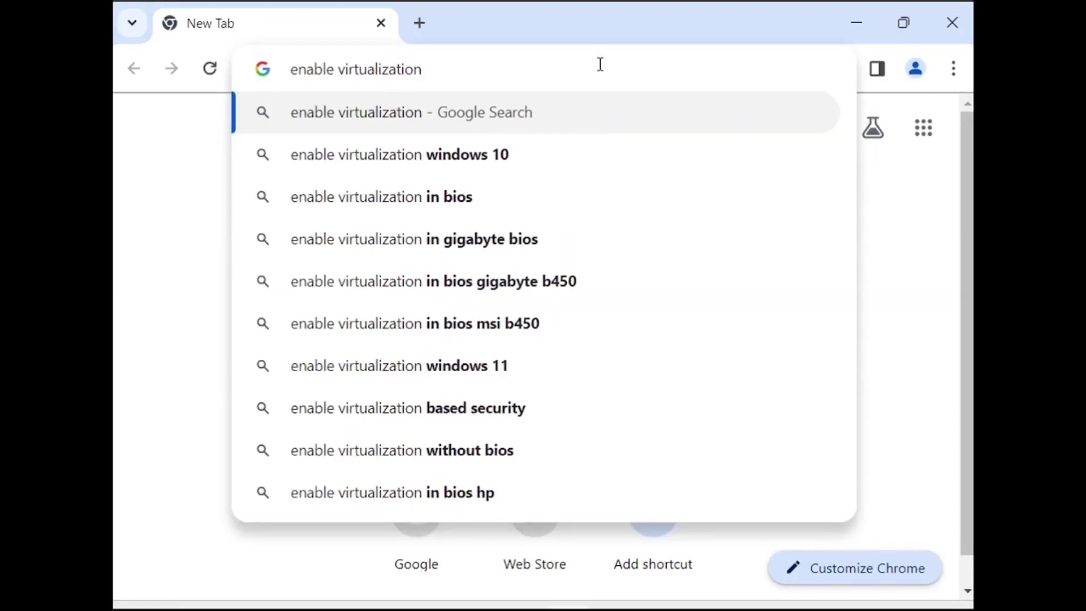
pyautogui.write('asus')
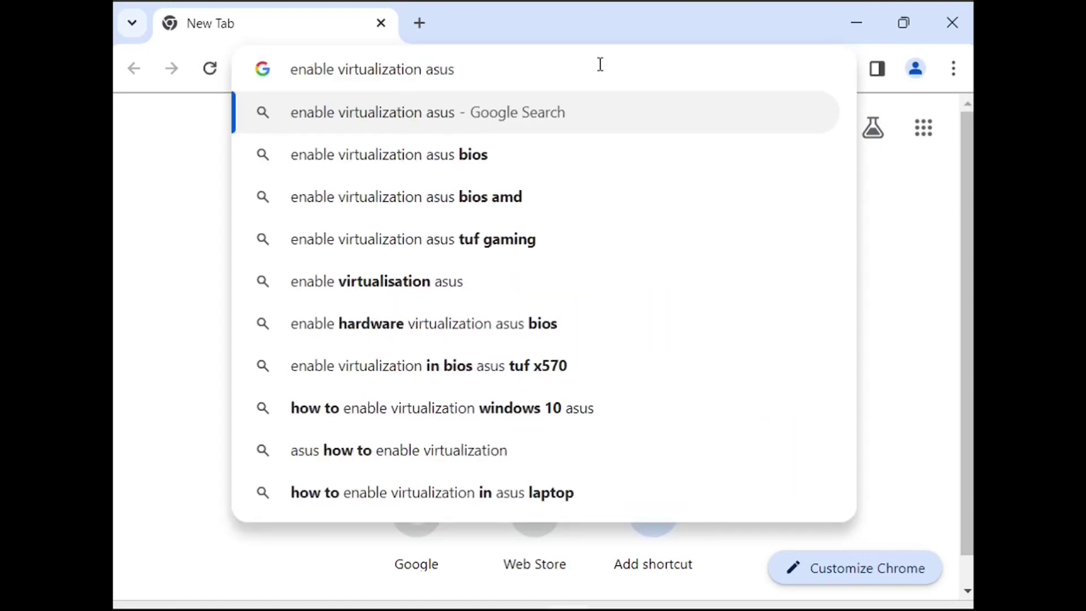
pyautogui.press('Return')
# Change the Google search to "enable virtualization gigabyte b450" by replacing the device name in the query
pyautogui.click(558, 153)
pyautogui.press('BackSpace')
pyautogui.press('BackSpace')
pyautogui.press('BackSpace')
pyautogui.press('BackSpace')
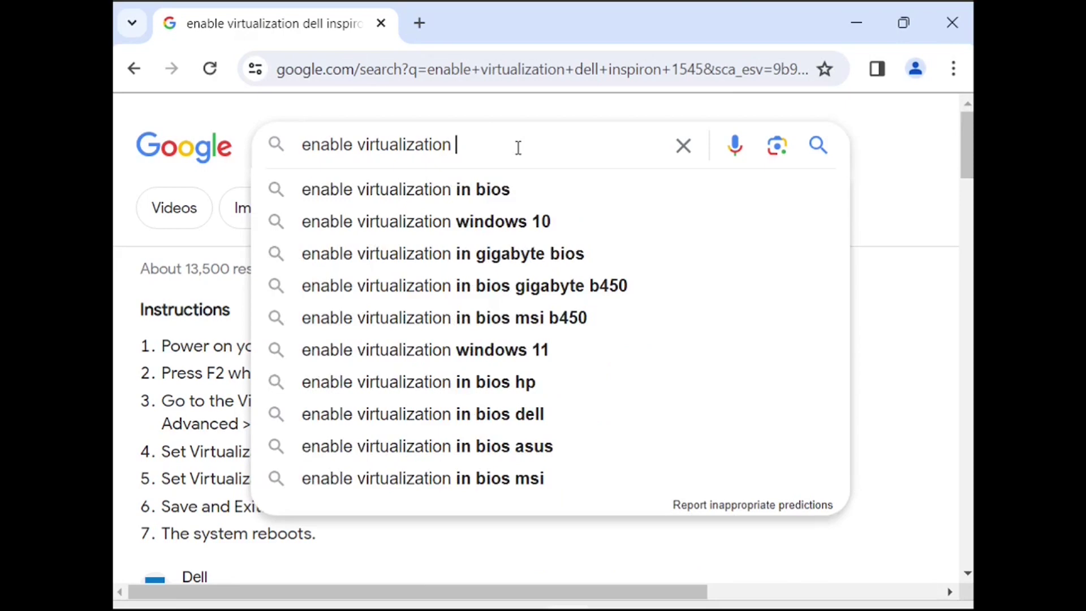
pyautogui.write('giga')
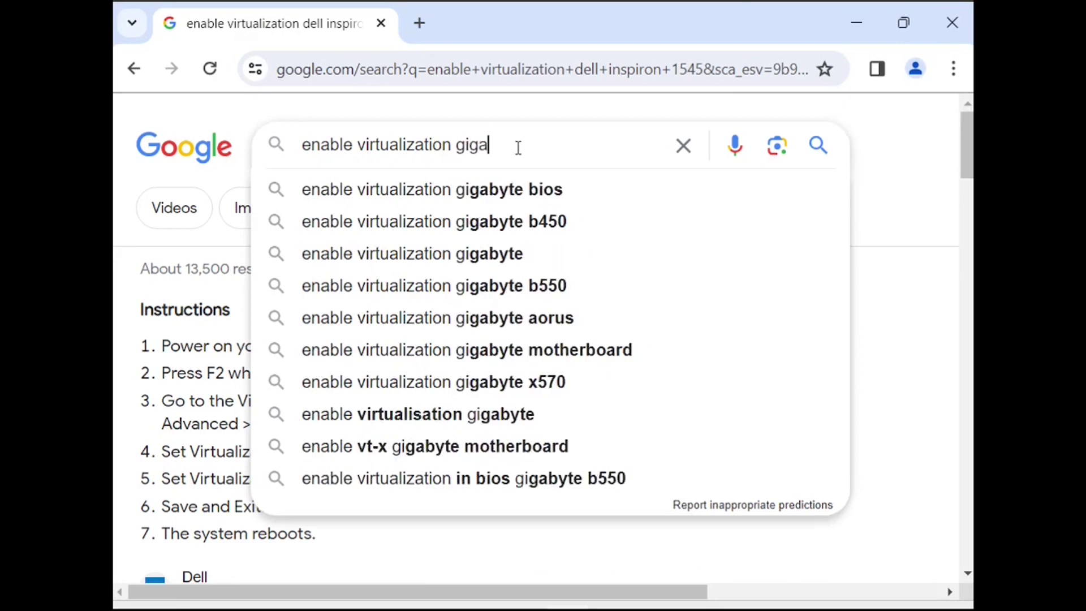
pyautogui.write('byte bios')
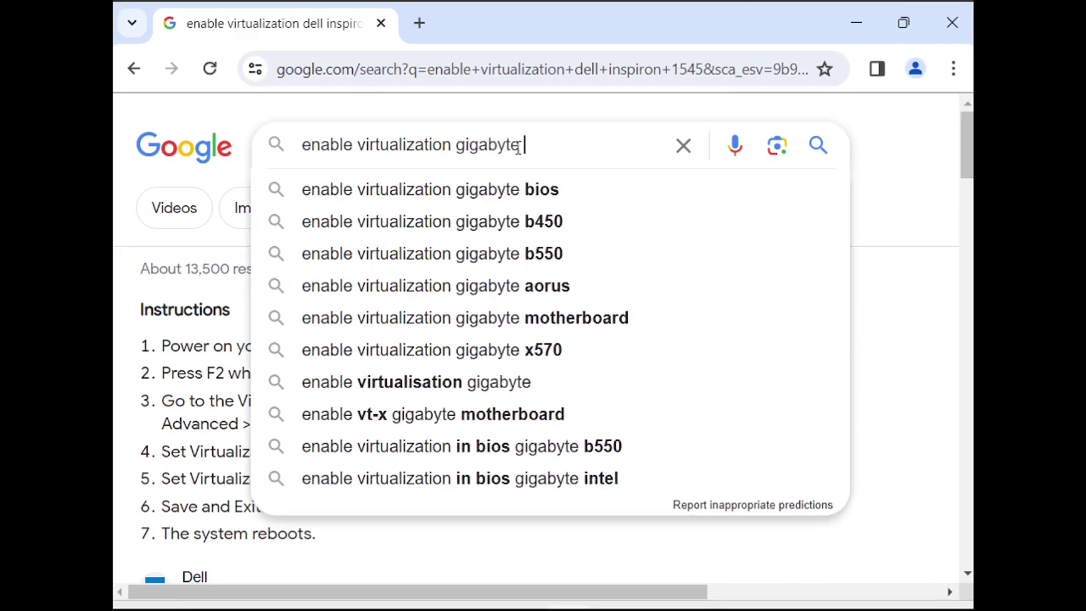
pyautogui.press('Down')
pyautogui.press('Down')
pyautogui.press('Return')
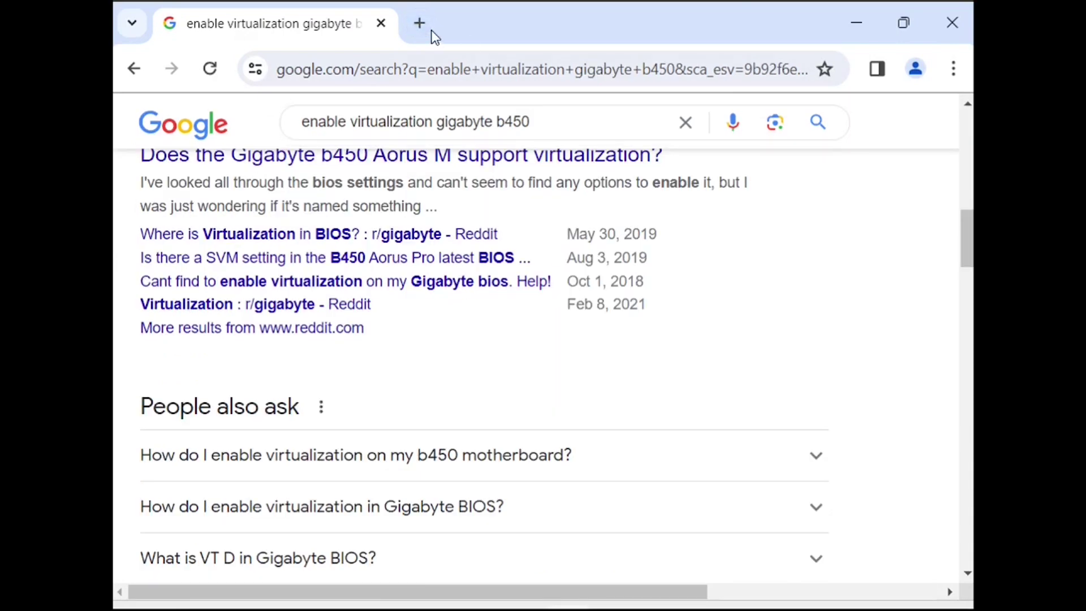
# Open a new browser tab, close the virtualization search tab and dismiss the theme colors notice
pyautogui.click(423, 21)
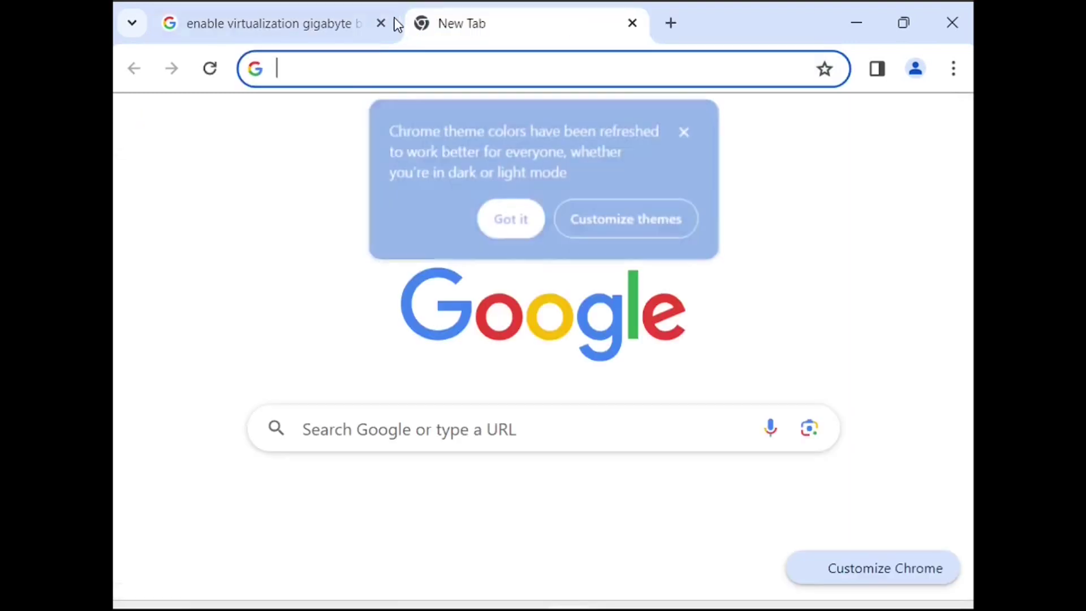
pyautogui.click(381, 23)
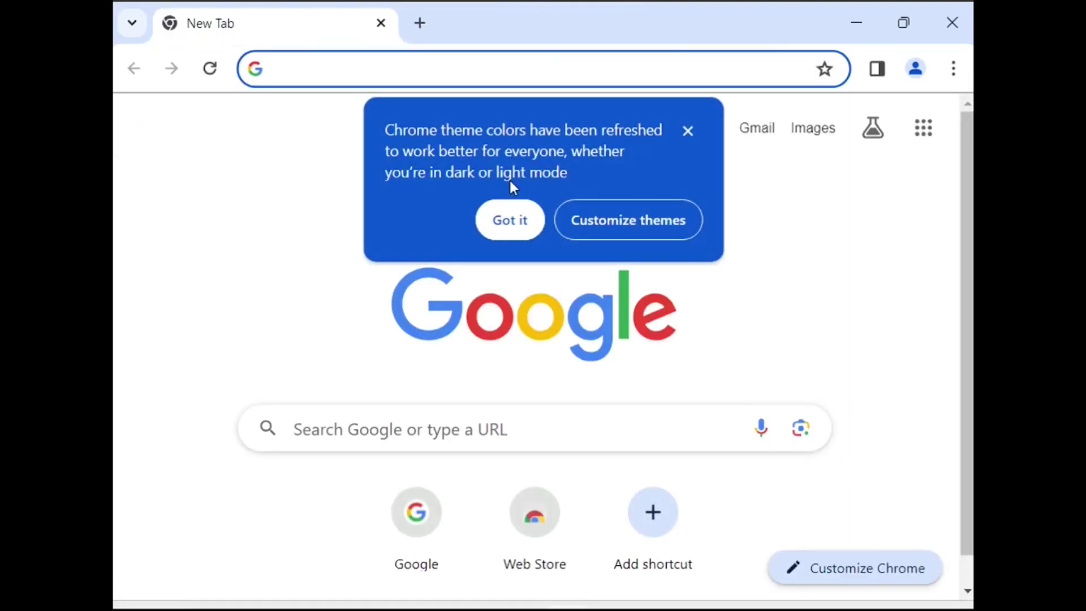
pyautogui.click(516, 214)
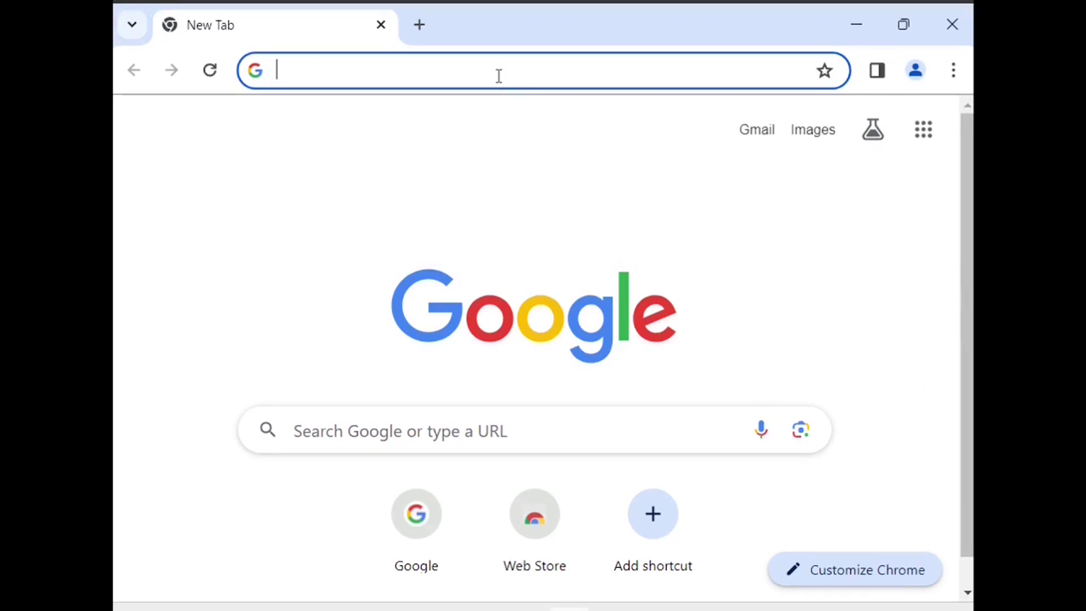
# Search for "virtualbox download" and open the Oracle VM VirtualBox downloads page on virtualbox.org
pyautogui.write('virtualbox')
pyautogui.press('Down')
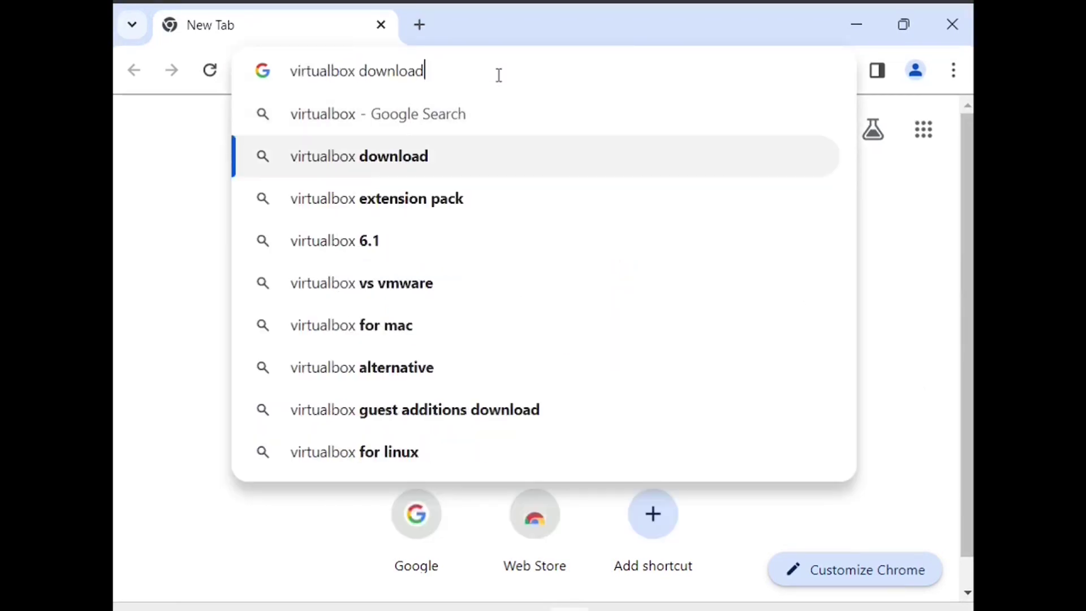
pyautogui.press('Return')
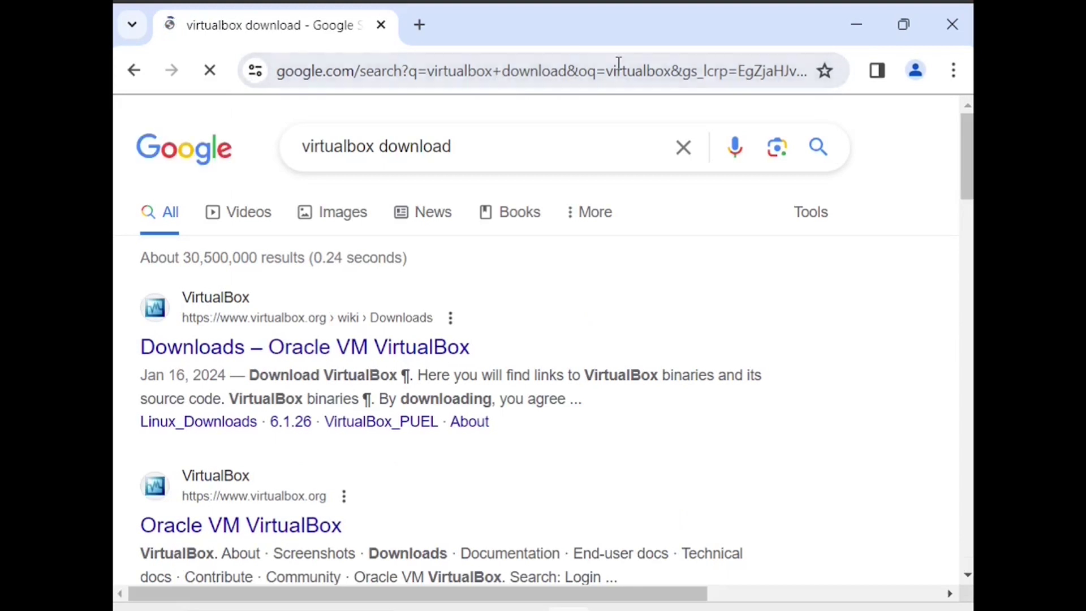
pyautogui.click(412, 347)
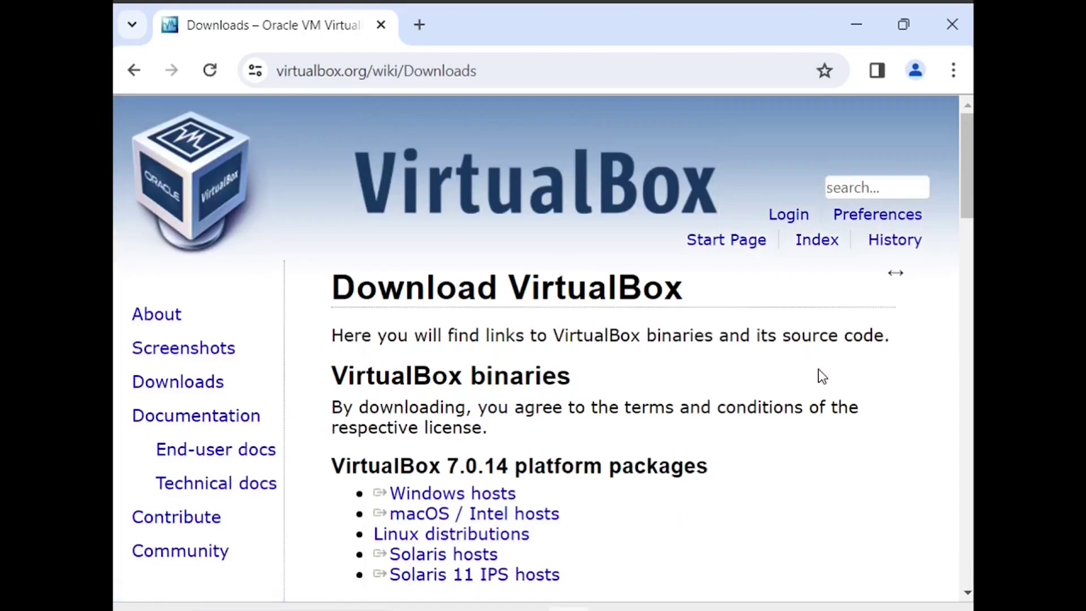
# Look through the downloads page and download the VirtualBox 7.0.14 platform package for Windows hosts
pyautogui.scroll(-2, 806, 385)
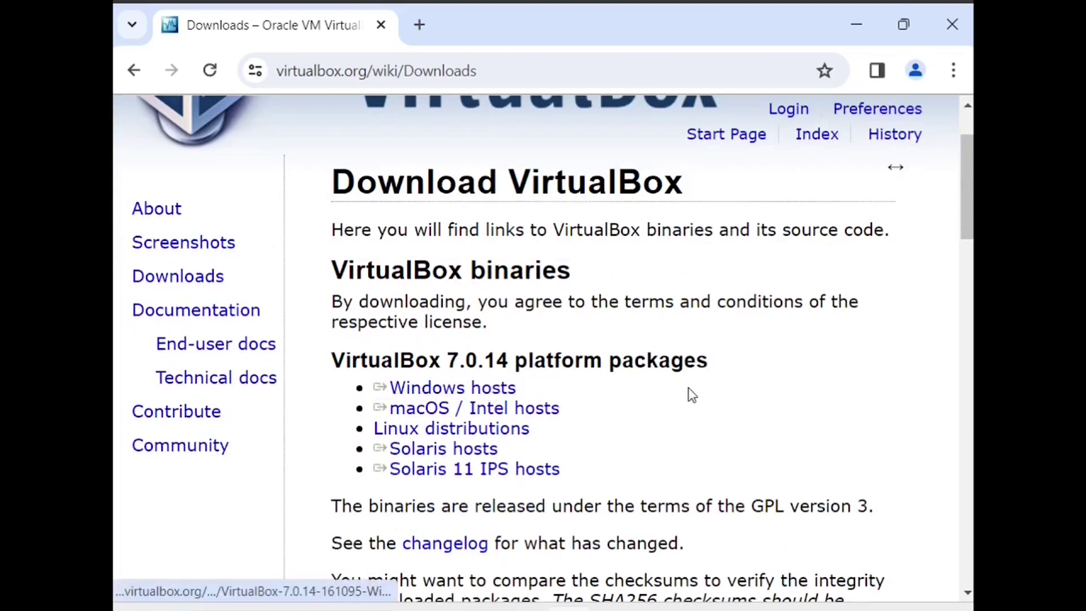
pyautogui.scroll(-20, 688, 388)
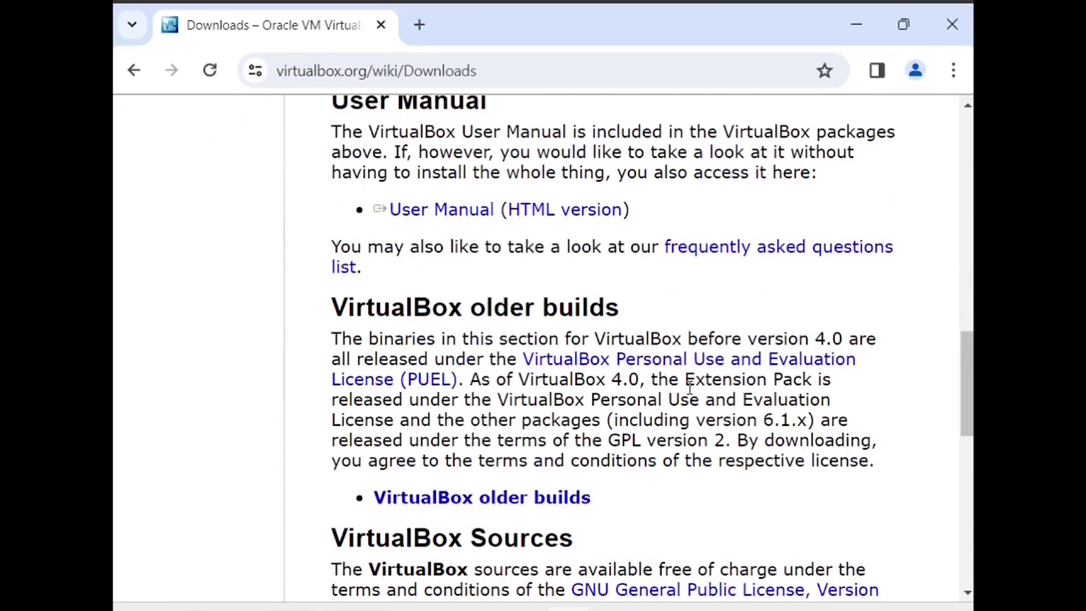
pyautogui.scroll(-5, 689, 388)
pyautogui.scroll(20, 689, 388)
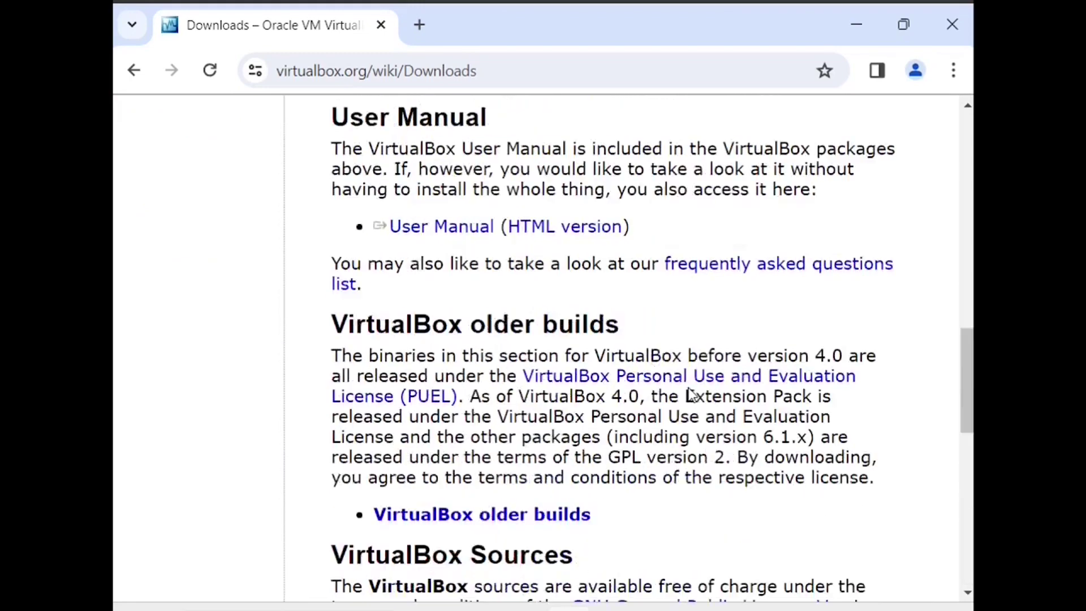
pyautogui.scroll(-2, 688, 388)
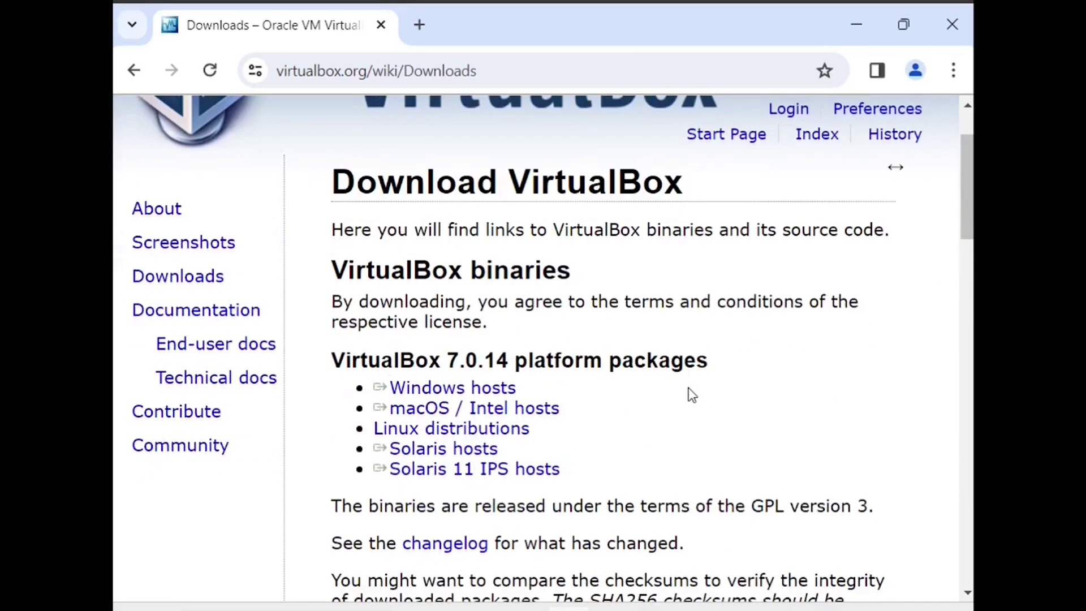
pyautogui.click(473, 389)
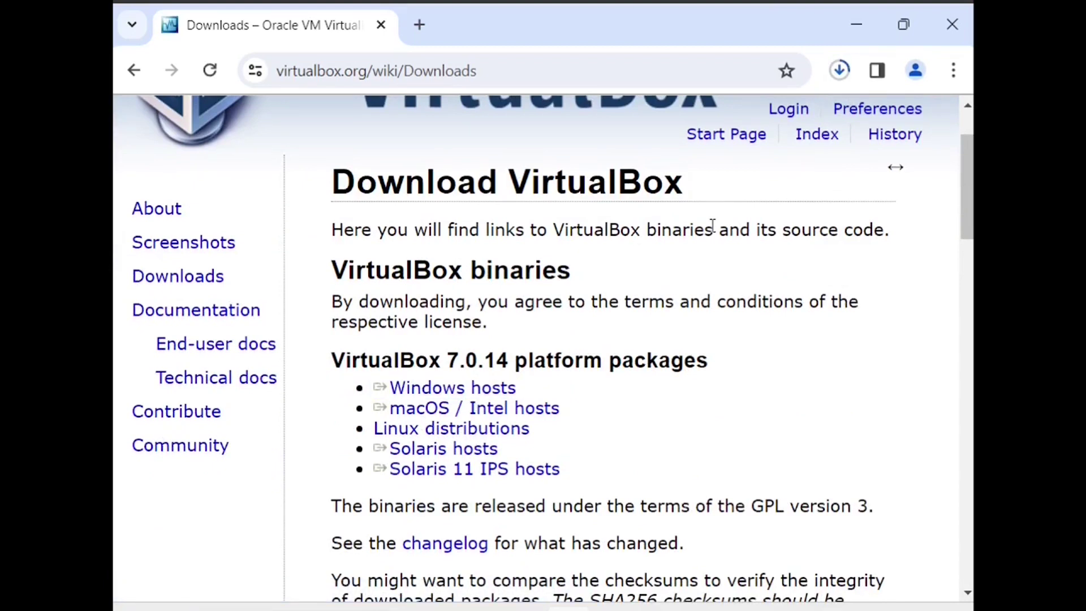
# Search for "visual c++ 2019 download" in a new tab and open Microsoft's latest supported Visual C++ Redistributable downloads page
pyautogui.click(418, 29)
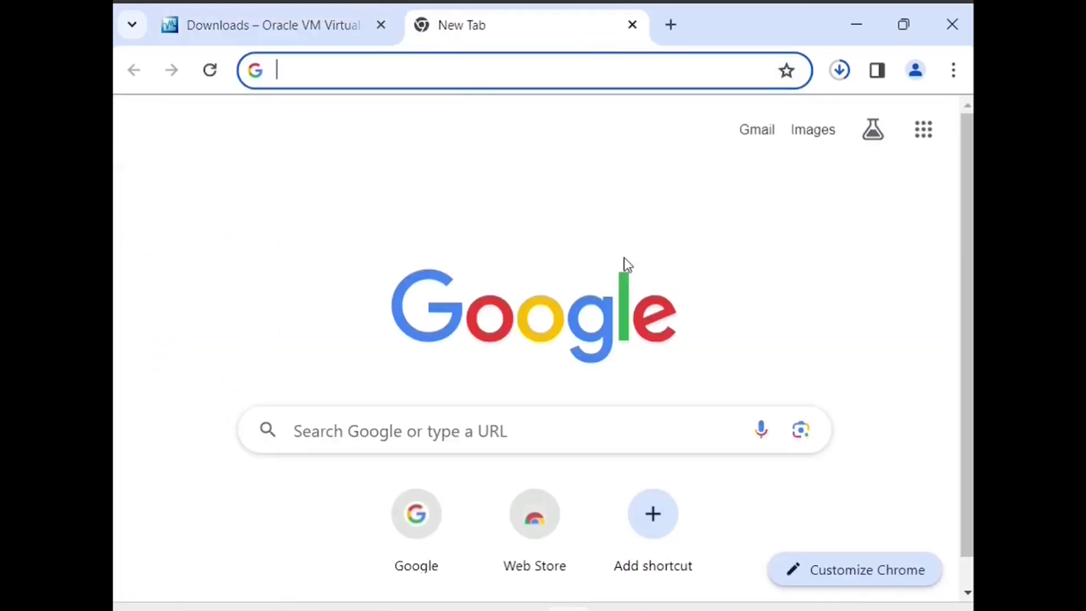
pyautogui.write('visual ')
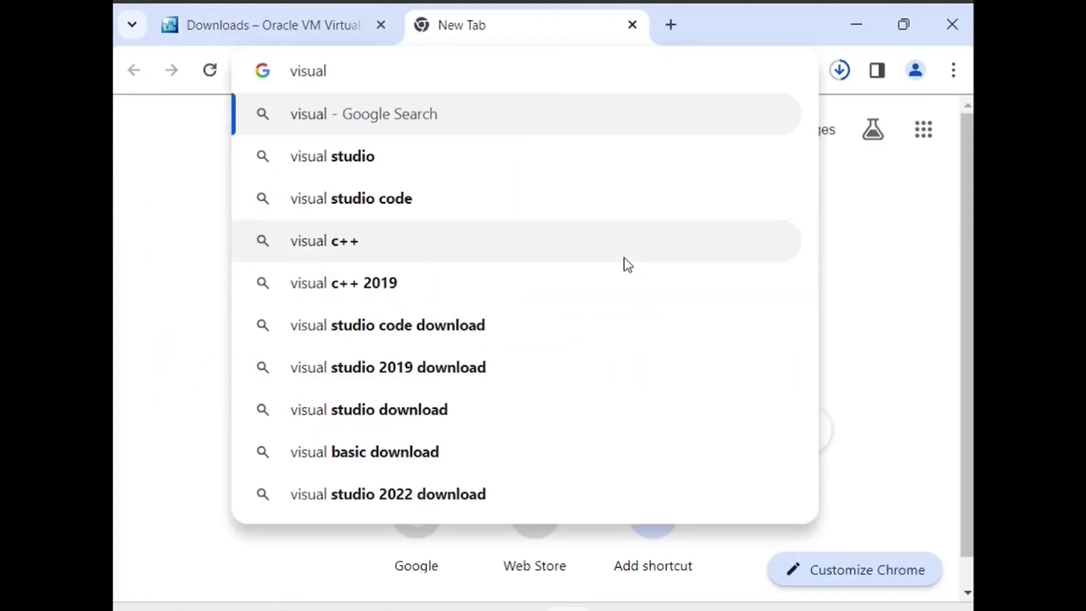
pyautogui.write('c++ 2019 ')
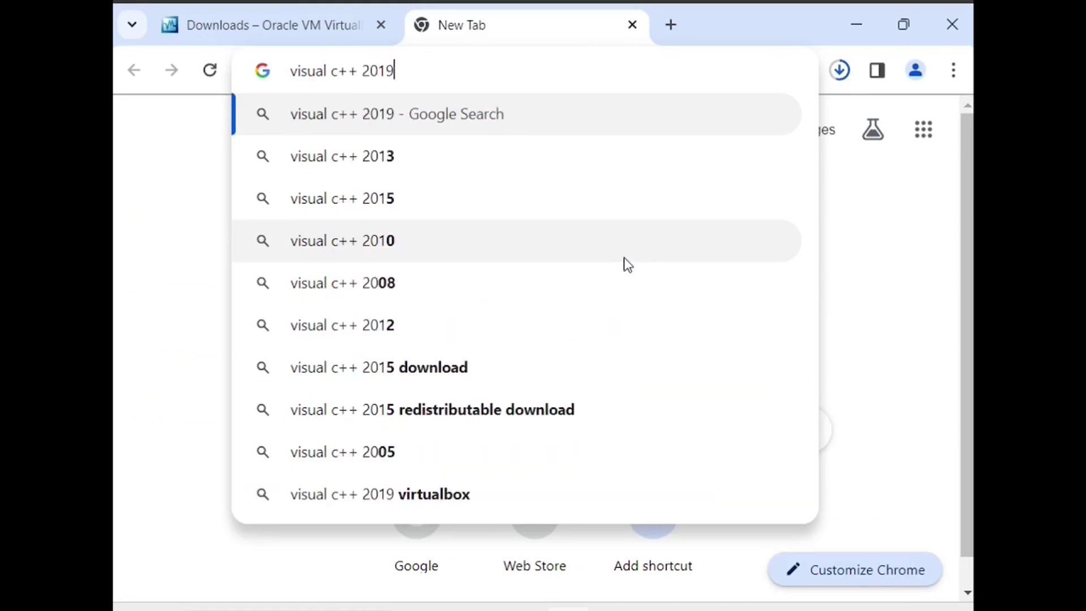
pyautogui.write('download')
pyautogui.press('Return')
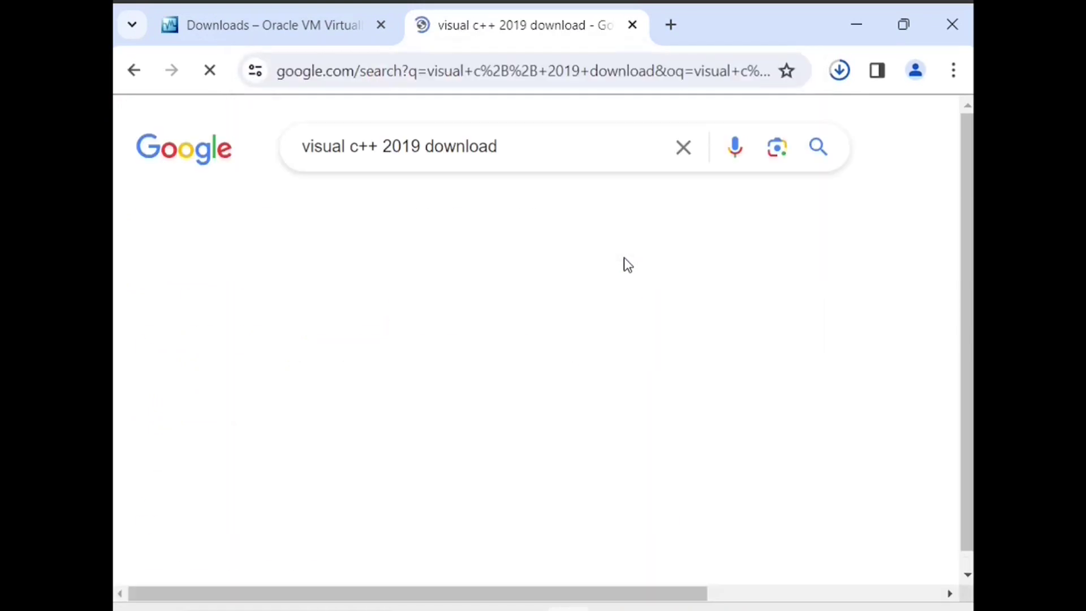
pyautogui.click(727, 496)
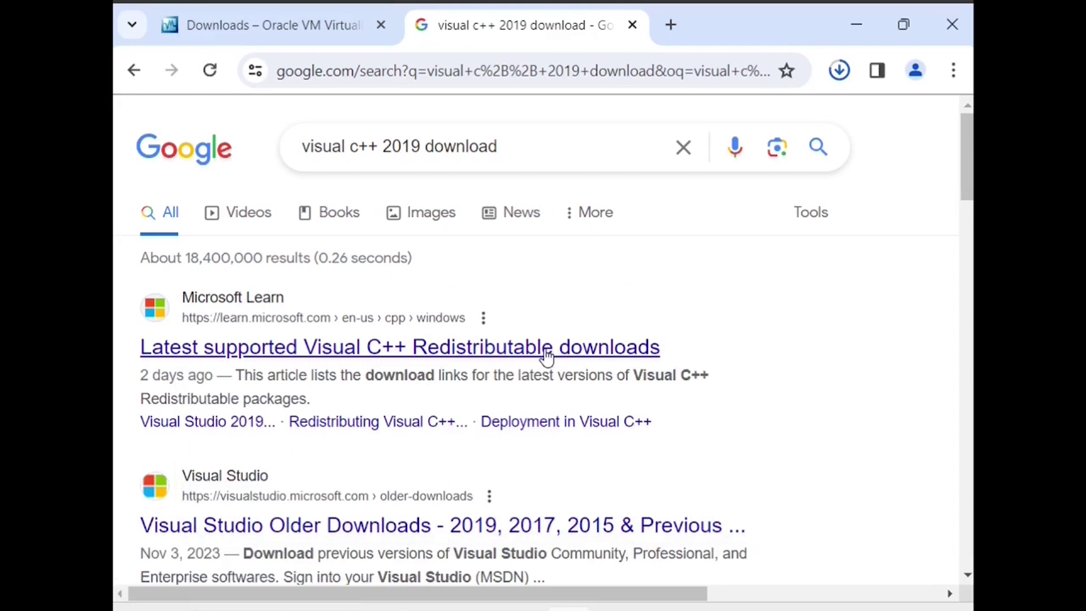
pyautogui.click(547, 357)
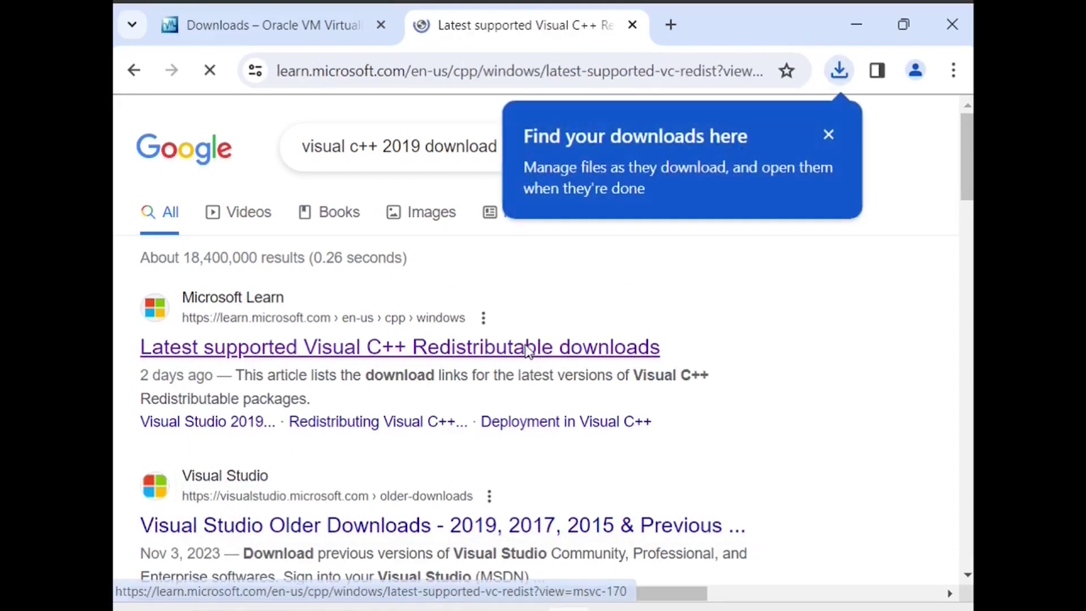
# Go to the Visual Studio 2015, 2017, 2019, and 2022 section and download the X64 redistributable vc_redist.x64.exe
pyautogui.click(829, 135)
pyautogui.scroll(-2, 799, 352)
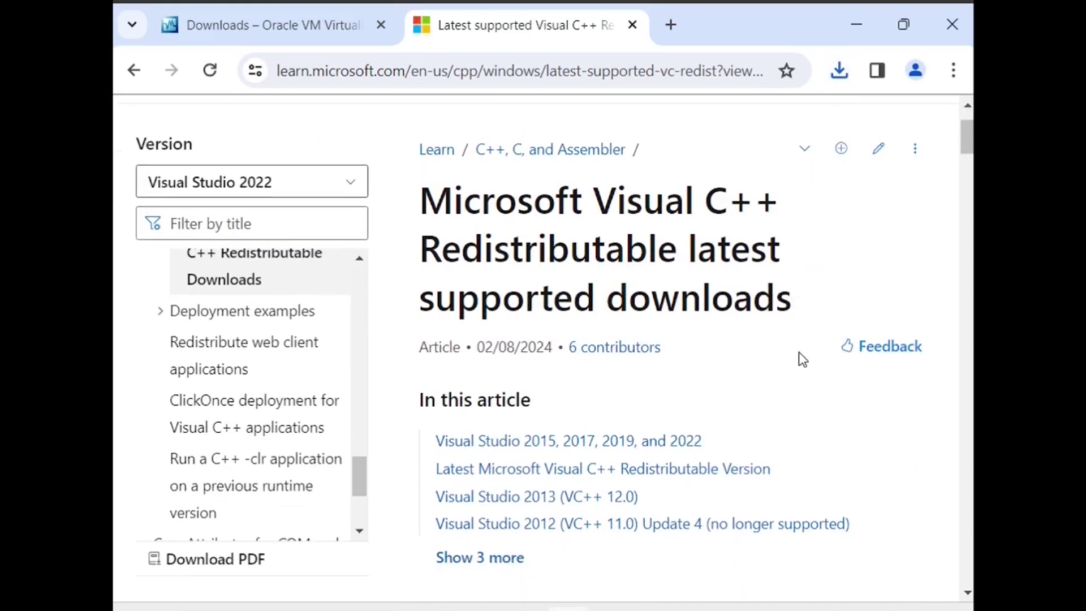
pyautogui.click(655, 443)
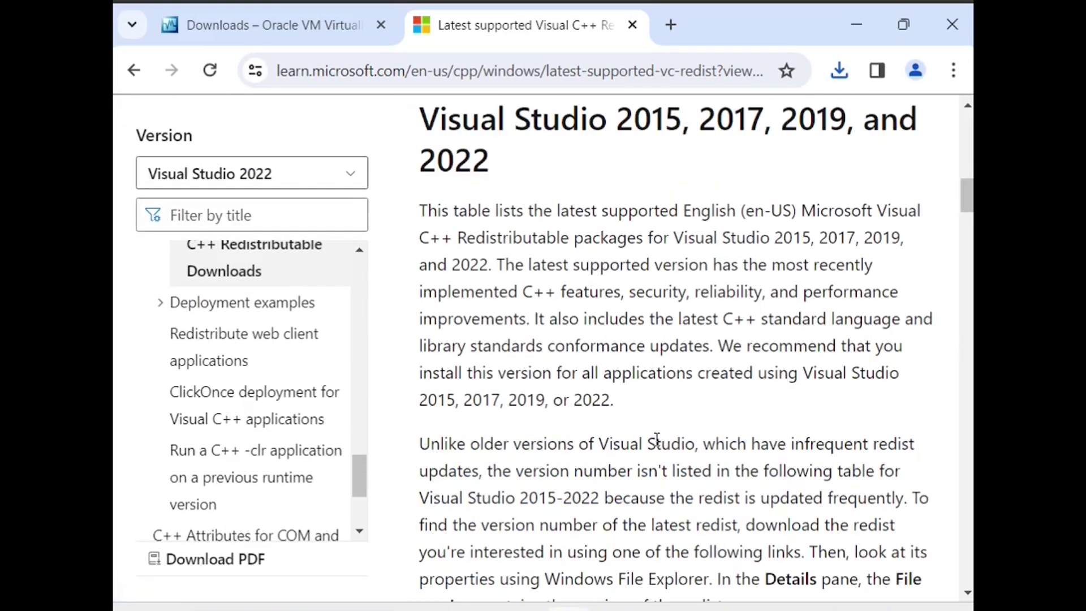
pyautogui.scroll(-8, 656, 440)
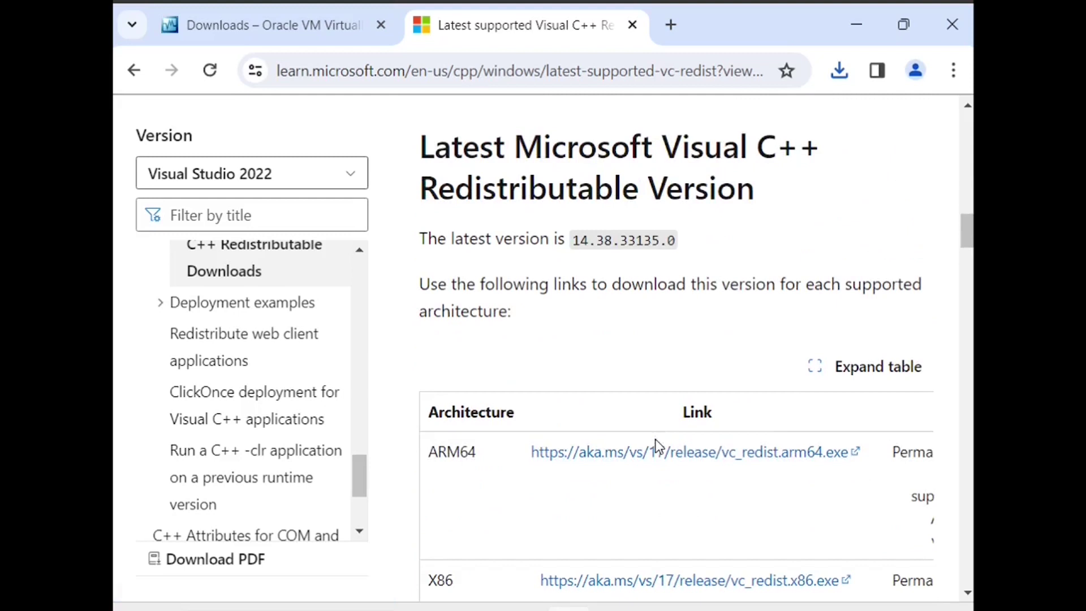
pyautogui.scroll(-3, 656, 446)
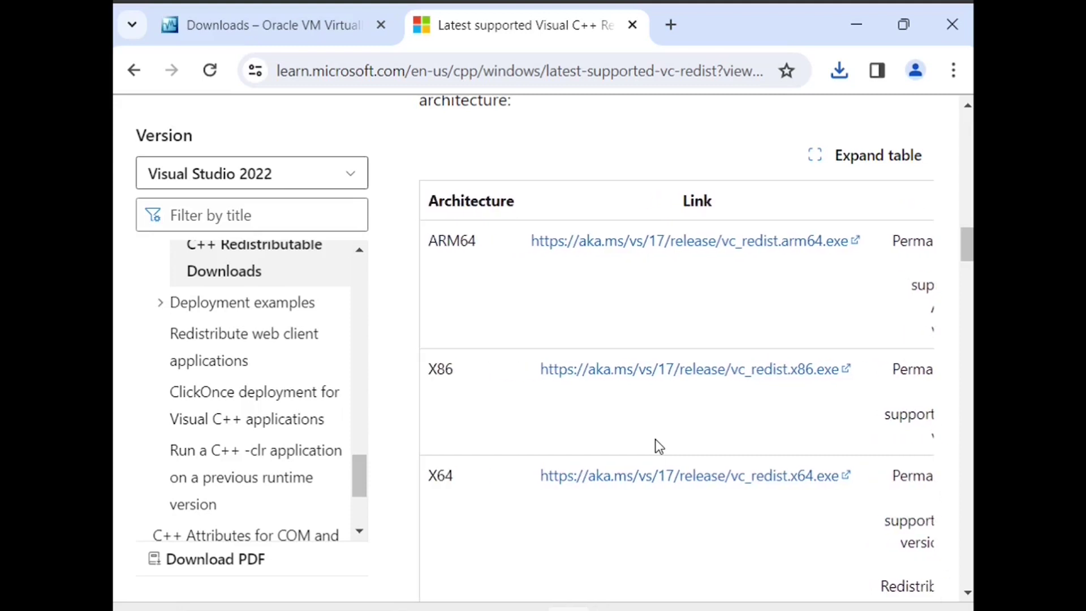
pyautogui.click(653, 478)
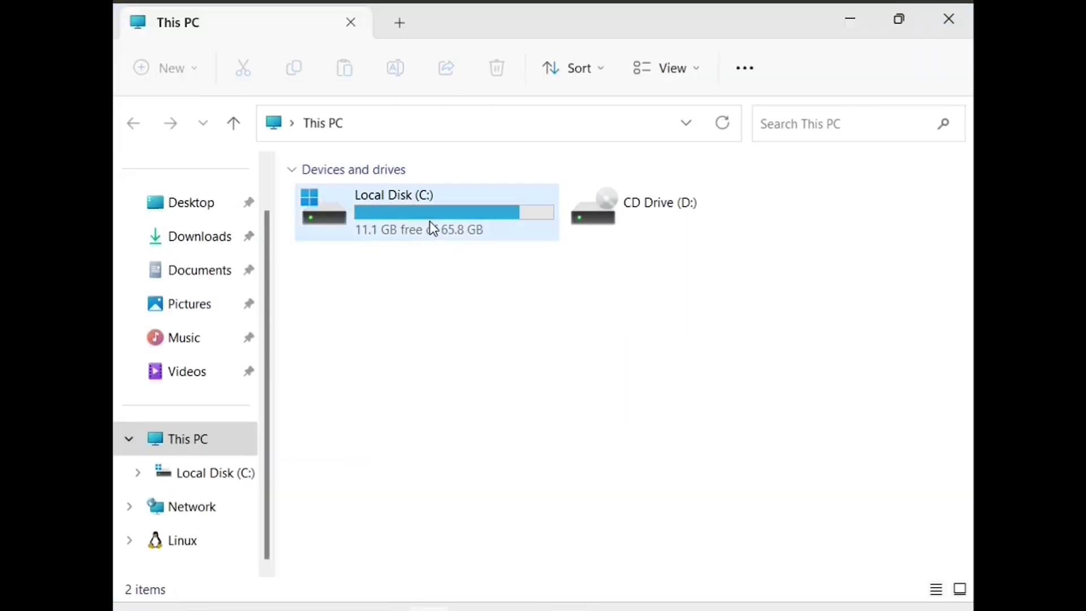
# Open the Downloads folder in File Explorer
pyautogui.click(431, 225)
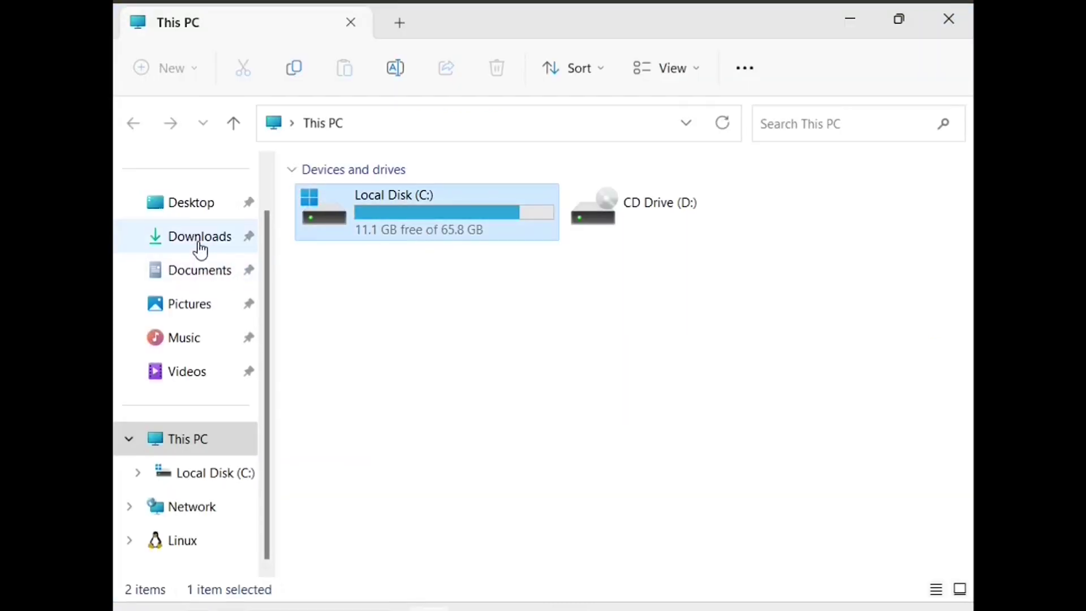
pyautogui.click(201, 249)
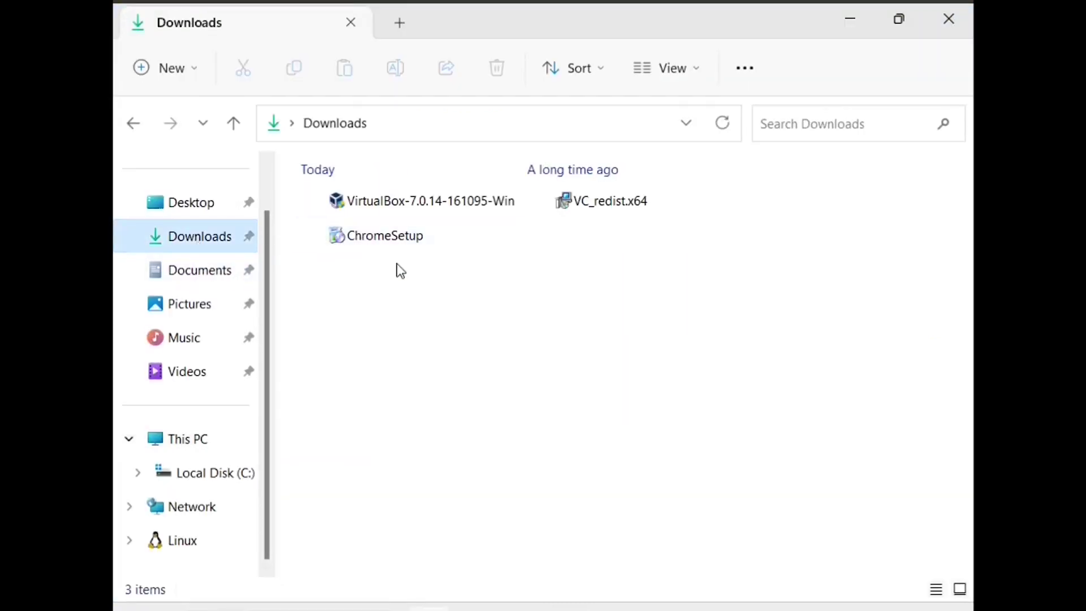
# Try to install VirtualBox from the VirtualBox-7.0.14-161095-Win file and exit its setup wizard
pyautogui.click(408, 203)
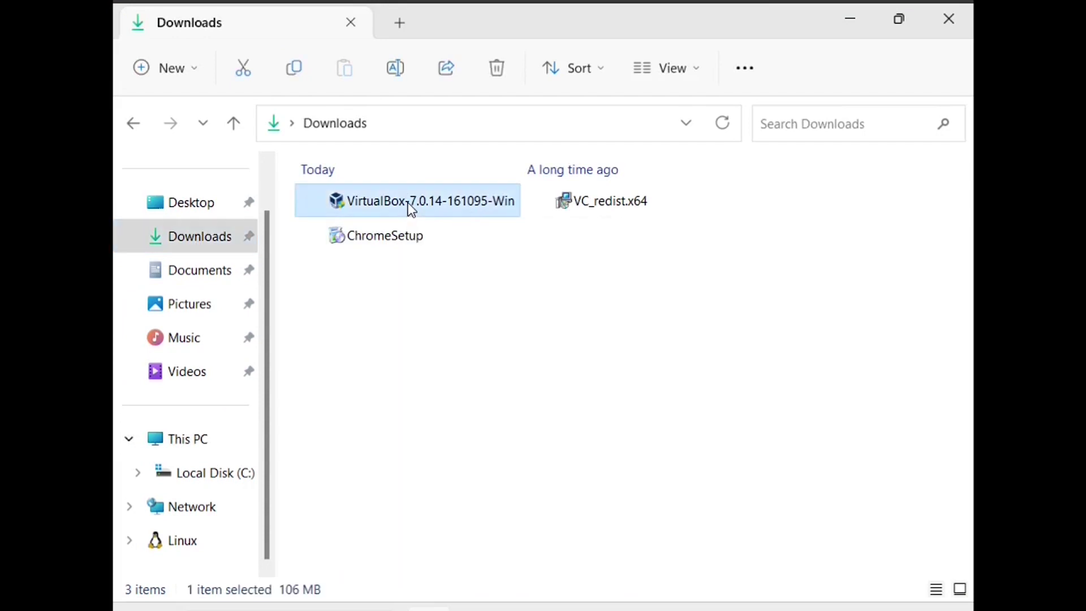
pyautogui.doubleClick(408, 203)
pyautogui.press('Return')
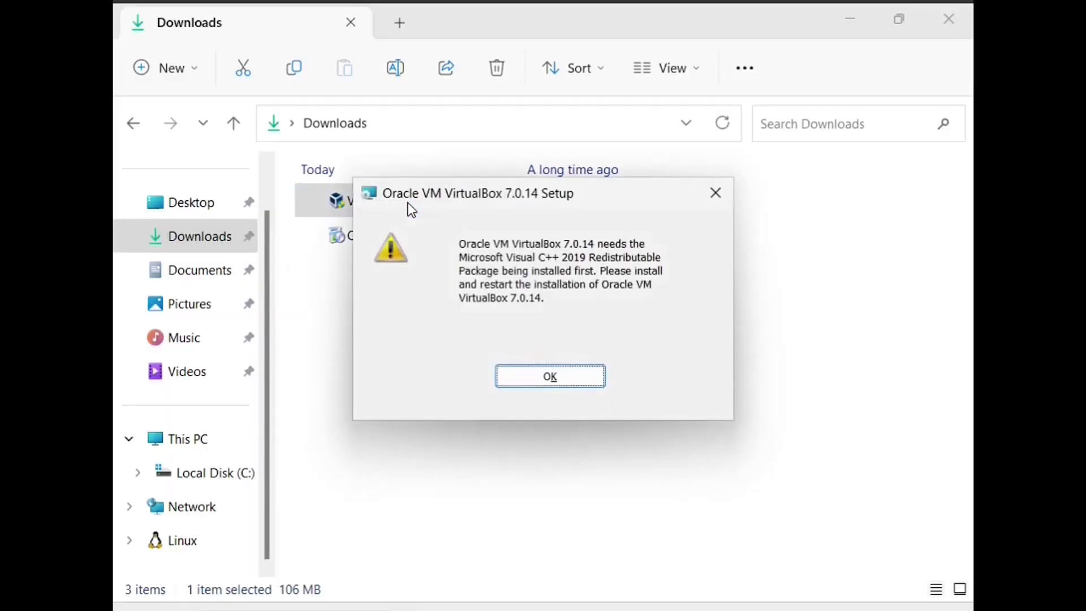
pyautogui.click(551, 378)
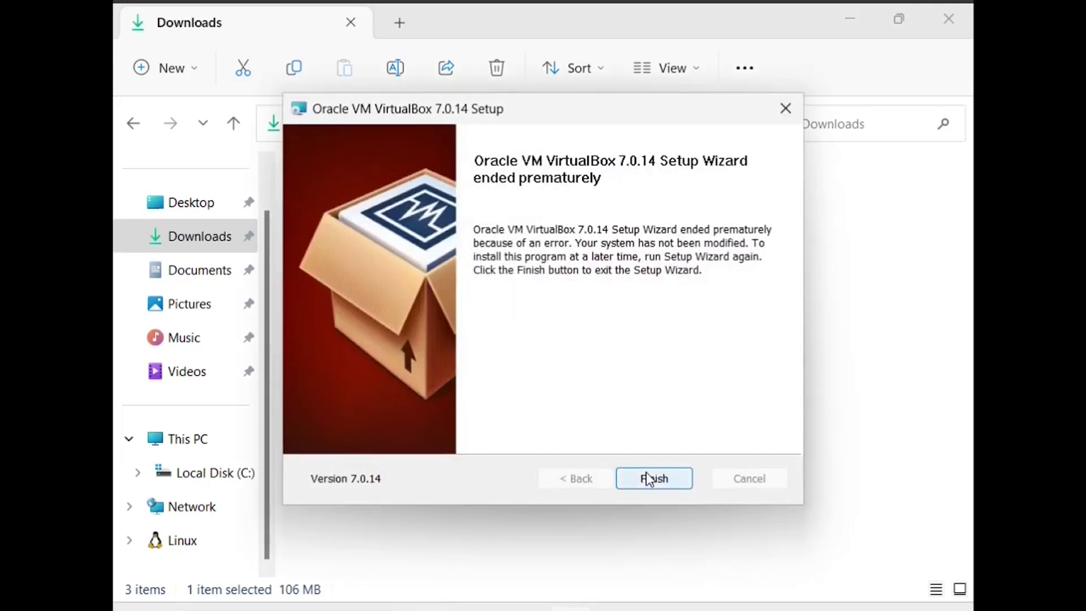
pyautogui.click(646, 472)
pyautogui.press('Return')
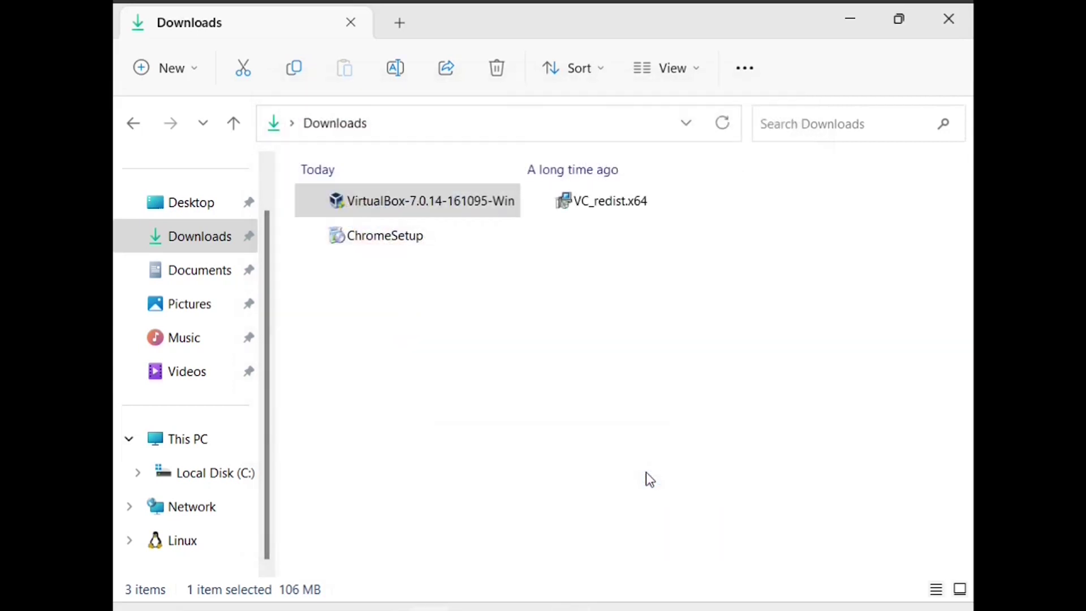
# Install the Microsoft Visual C++ 2015-2022 Redistributable (x64) from VC_redist.x64, agreeing to the license terms and allowing it to make changes
pyautogui.click(601, 213)
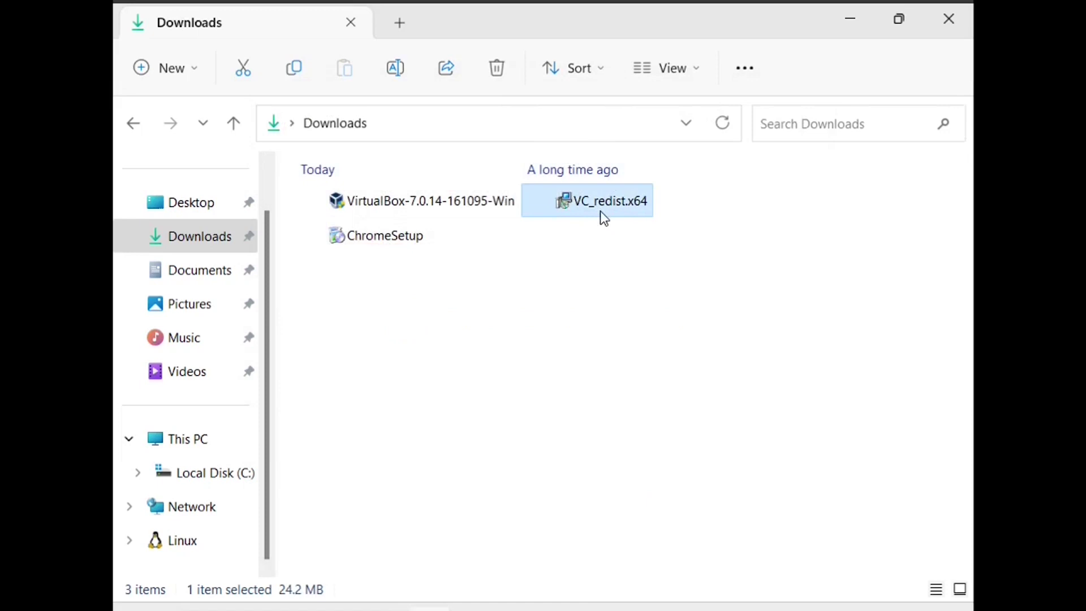
pyautogui.doubleClick(601, 212)
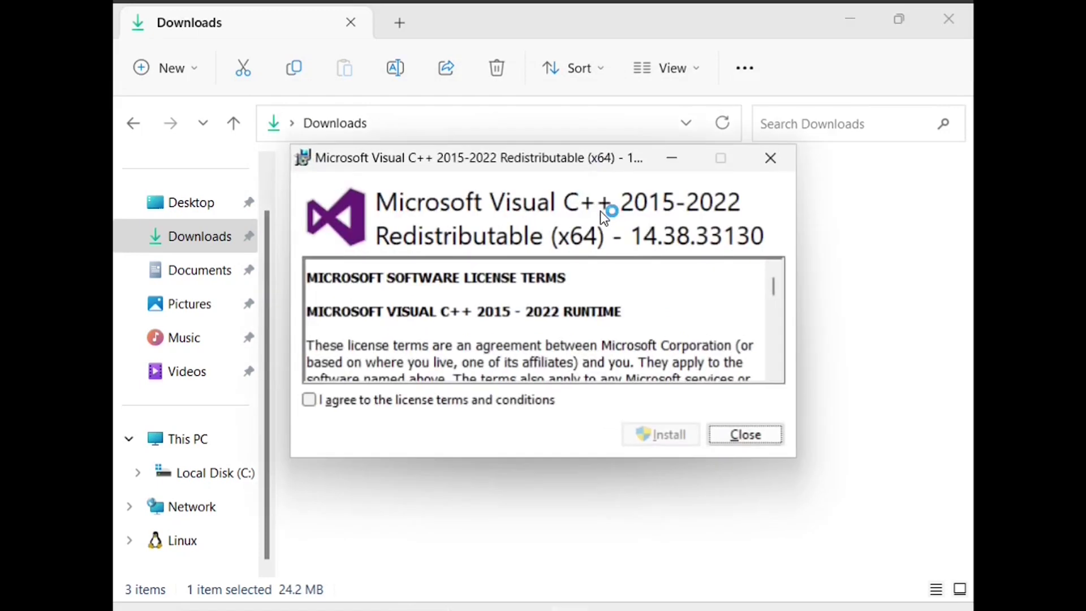
pyautogui.click(457, 406)
pyautogui.click(671, 436)
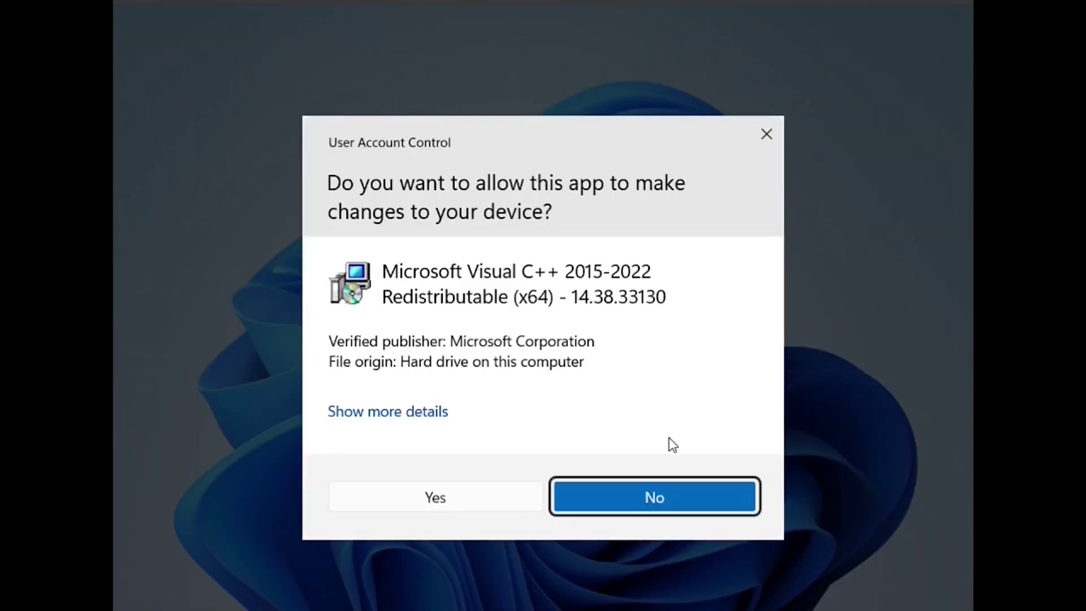
pyautogui.click(468, 498)
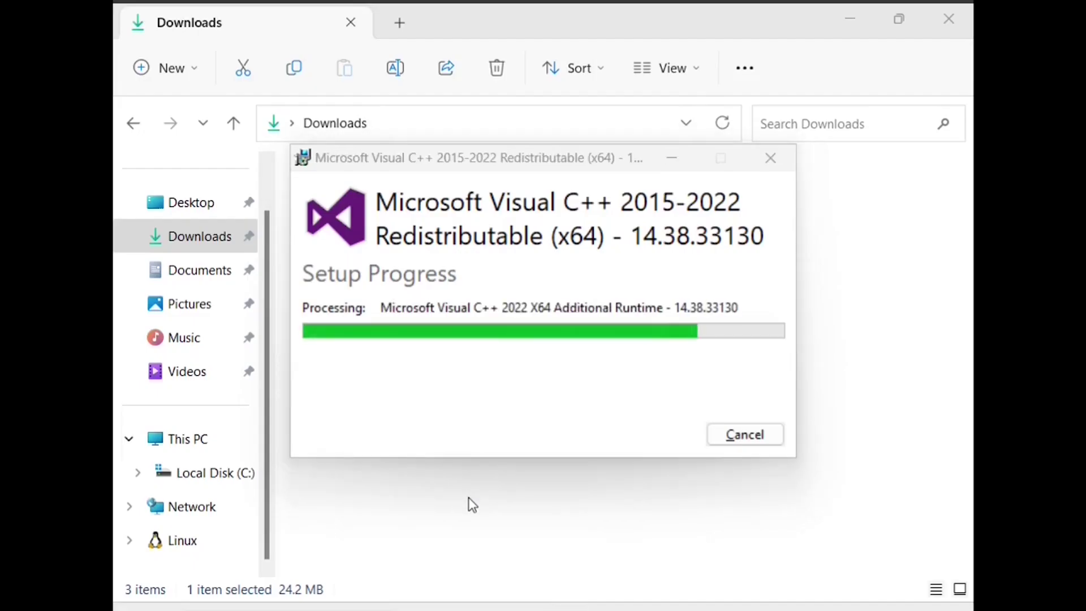
pyautogui.click(755, 437)
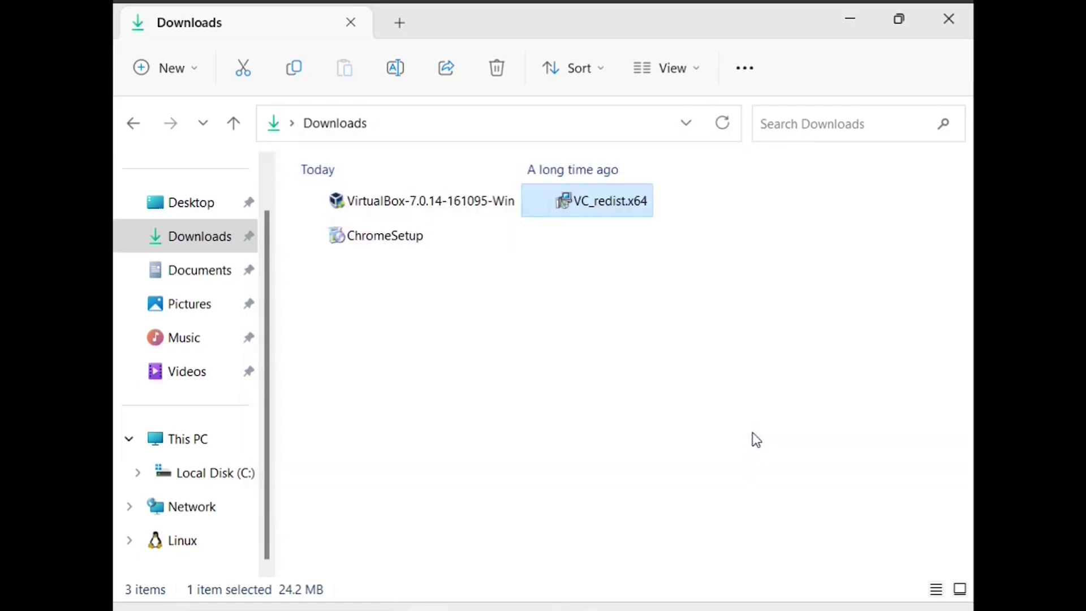
# Run the VirtualBox-7.0.14-161095-Win installer again and allow it to make changes to the device
pyautogui.press('Left')
pyautogui.press('Return')
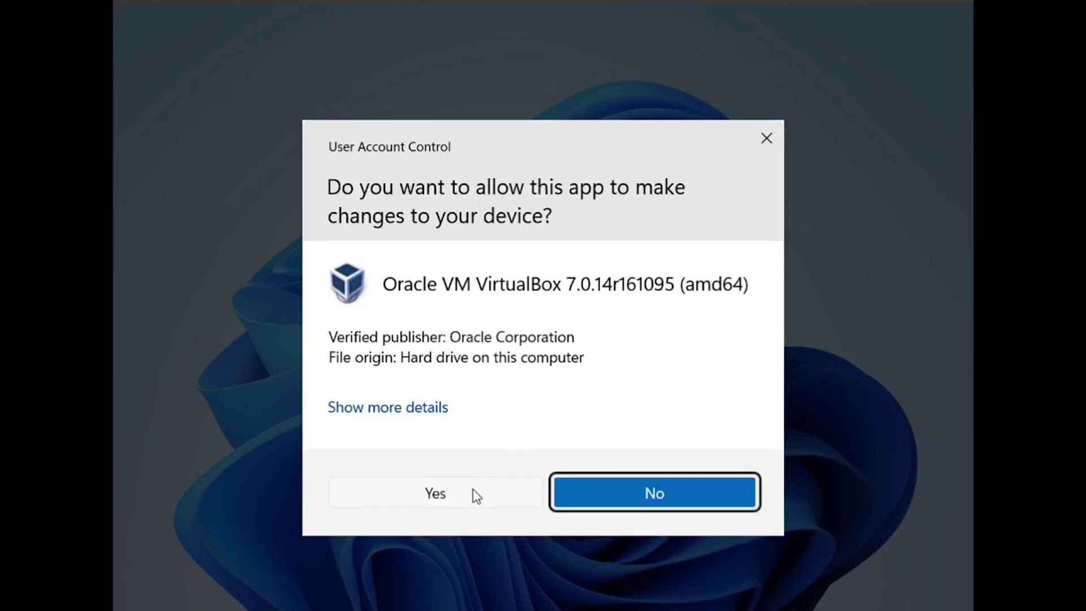
pyautogui.click(474, 493)
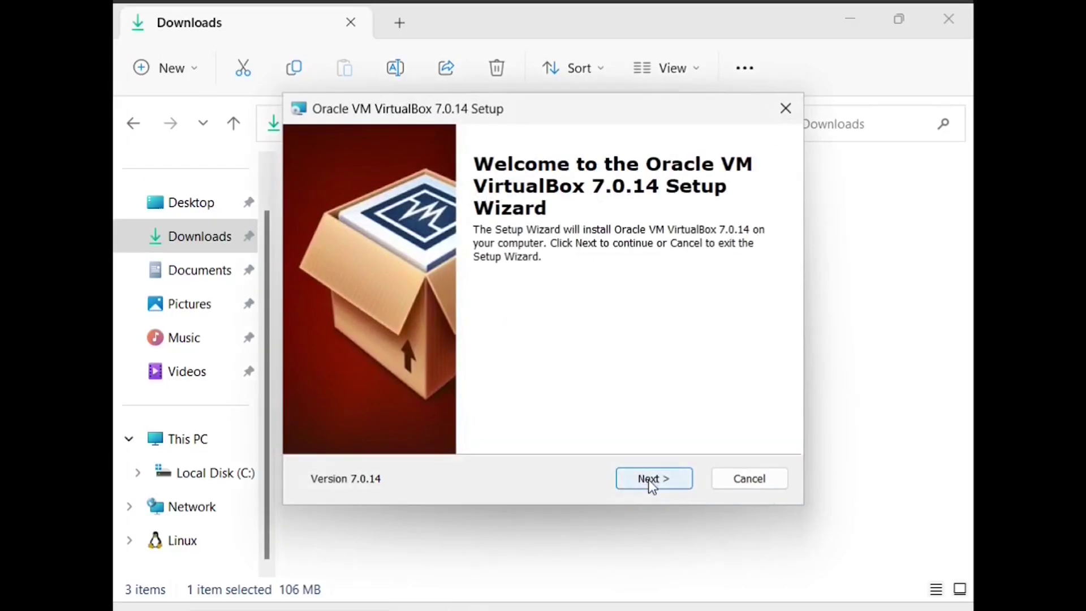
# Install VirtualBox 7.0.14 with the default features and location, accepting the network interface and Python dependency notices, and start it on finishing
pyautogui.click(652, 485)
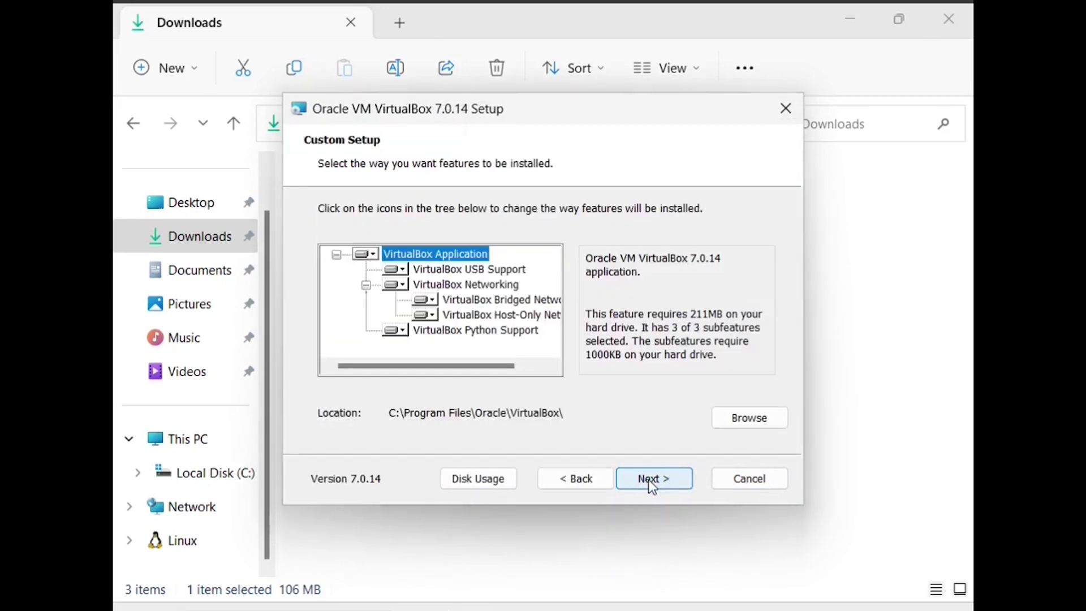
pyautogui.click(652, 485)
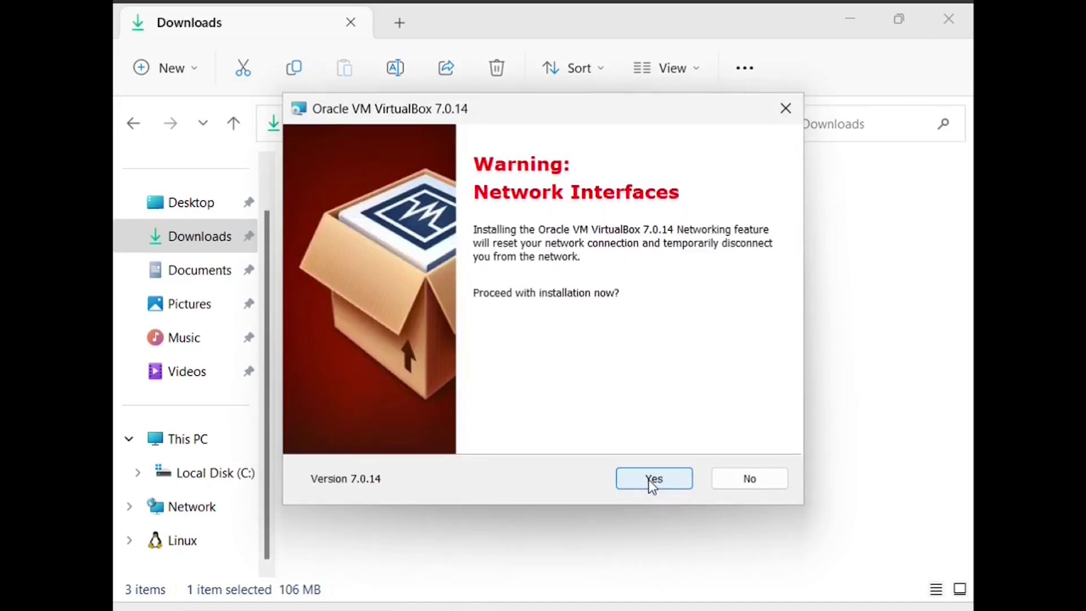
pyautogui.click(652, 485)
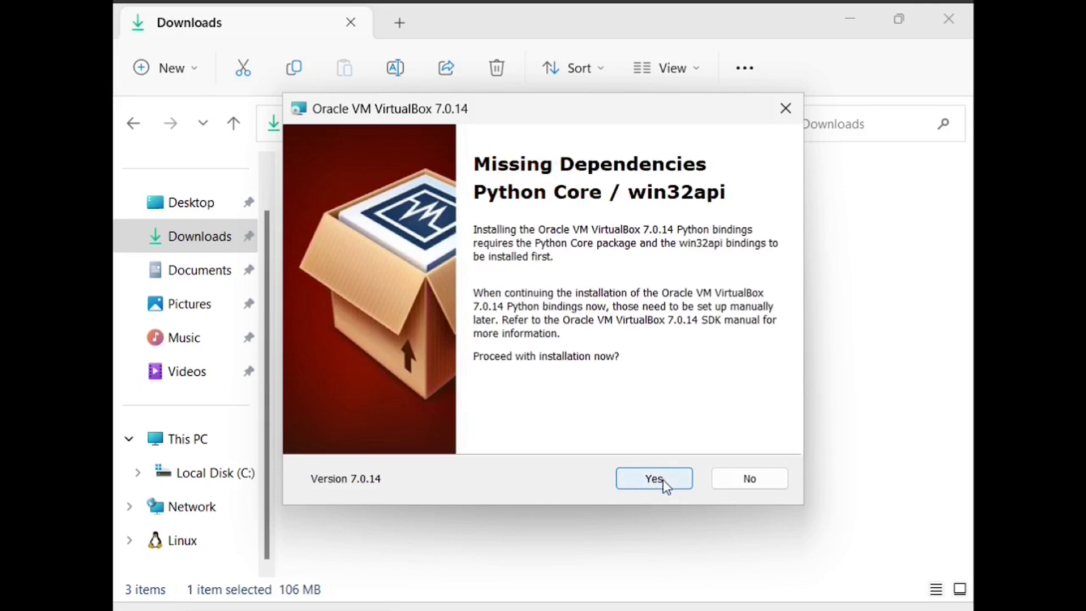
pyautogui.click(654, 479)
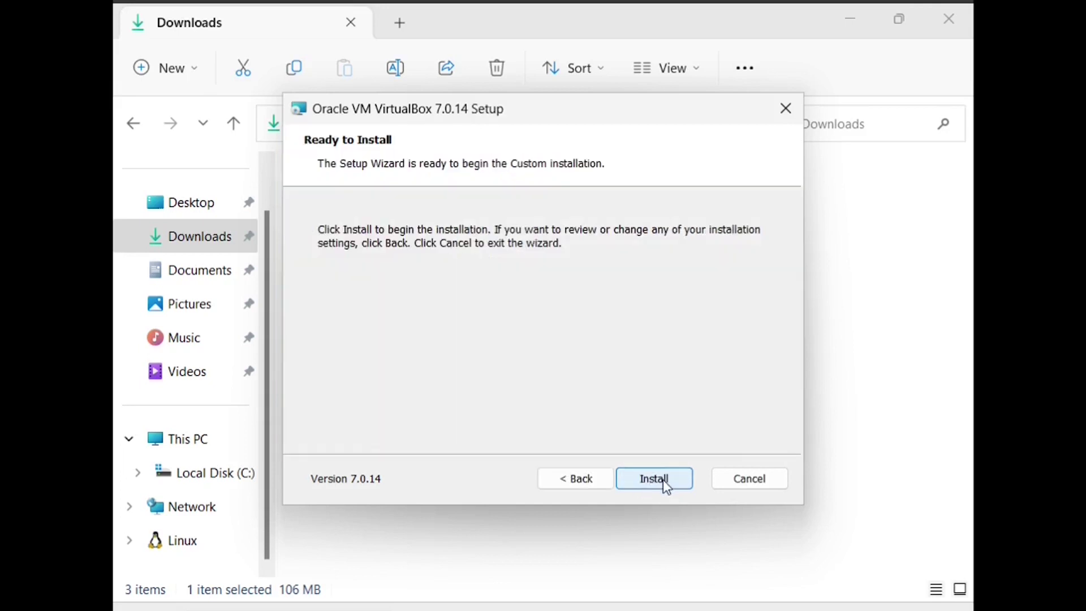
pyautogui.click(662, 479)
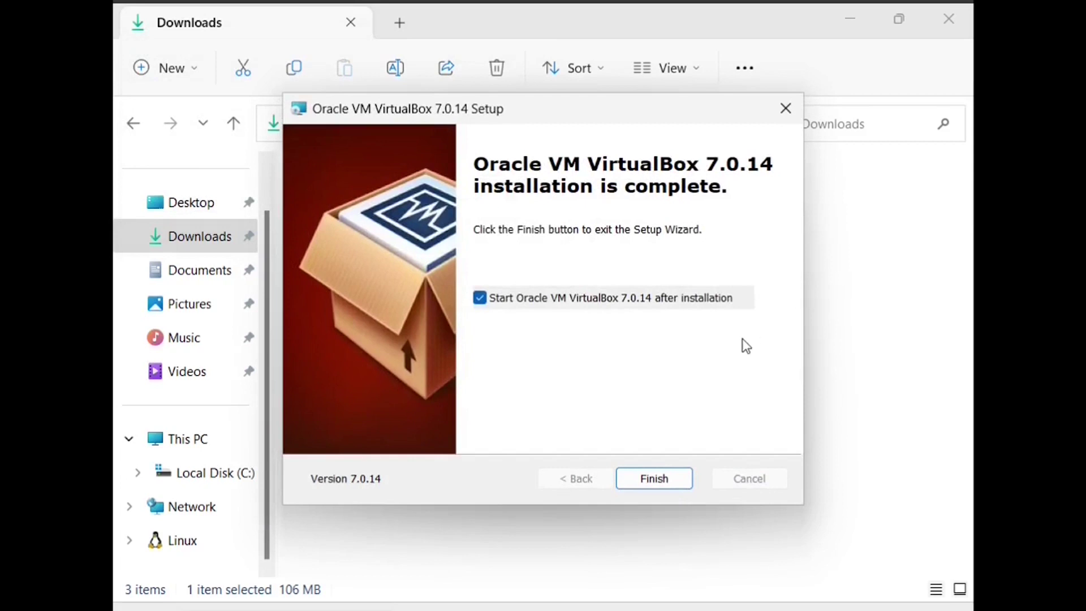
pyautogui.click(646, 480)
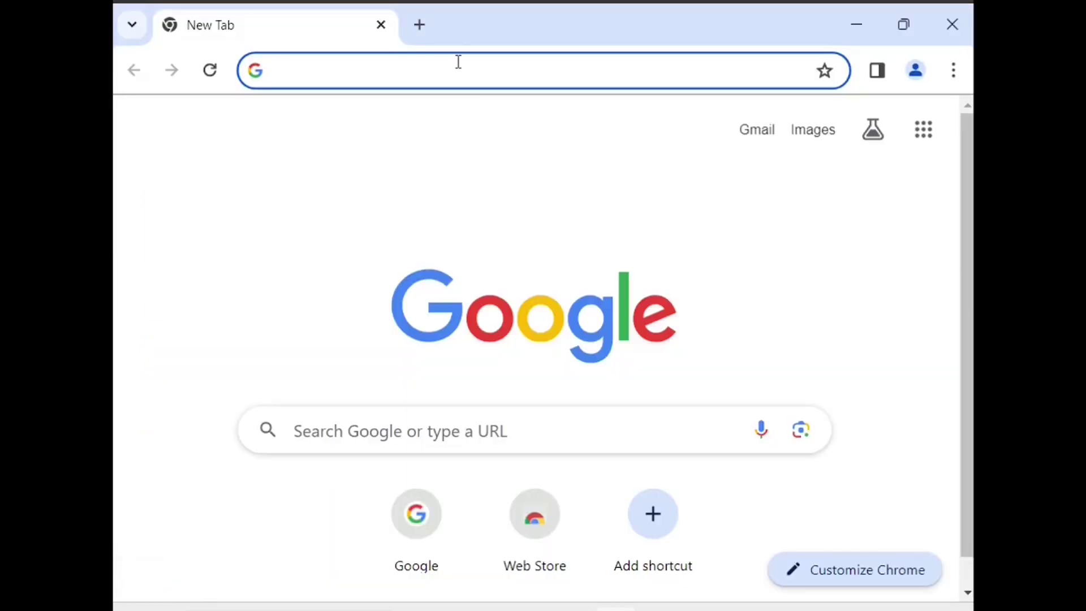
# Switch to Google Chrome, search for "ubuntu server download" and open the Get Ubuntu Server download page on ubuntu.com
pyautogui.write('ubuntu servr')
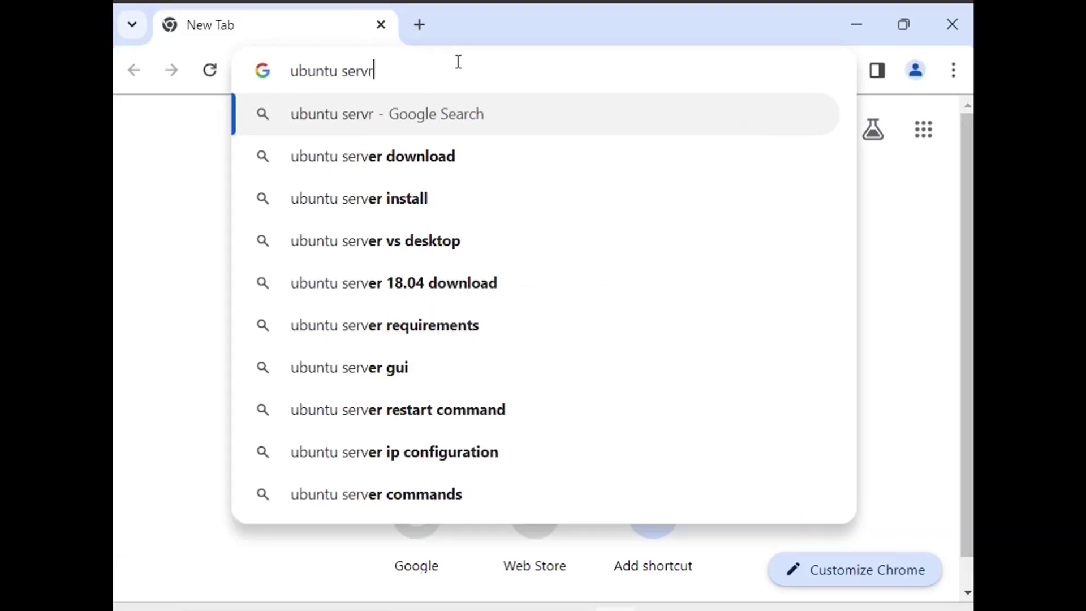
pyautogui.press('BackSpace')
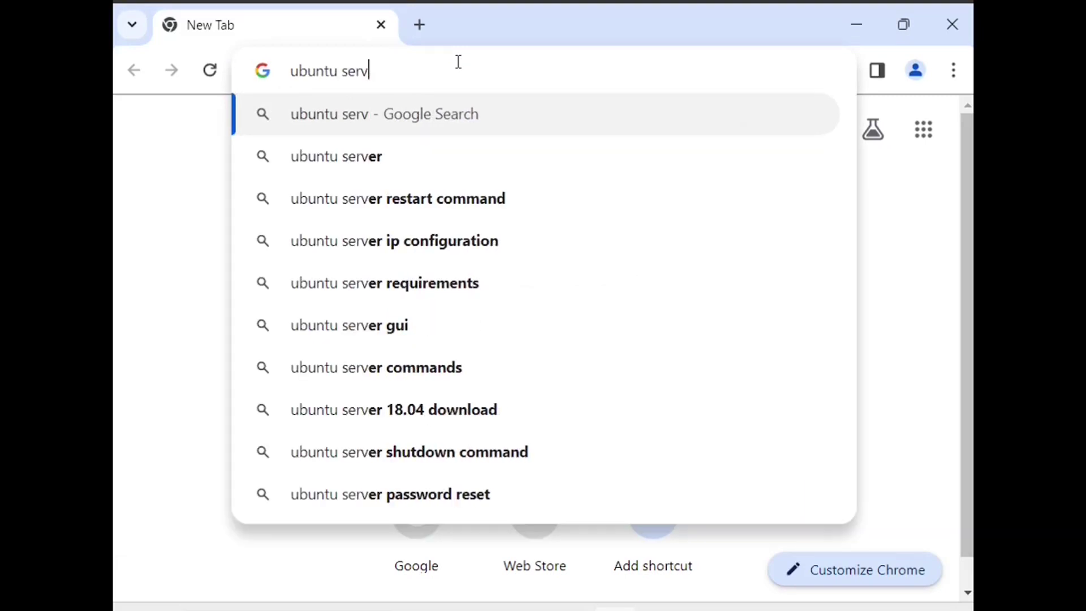
pyautogui.write('er downlo')
pyautogui.press('Return')
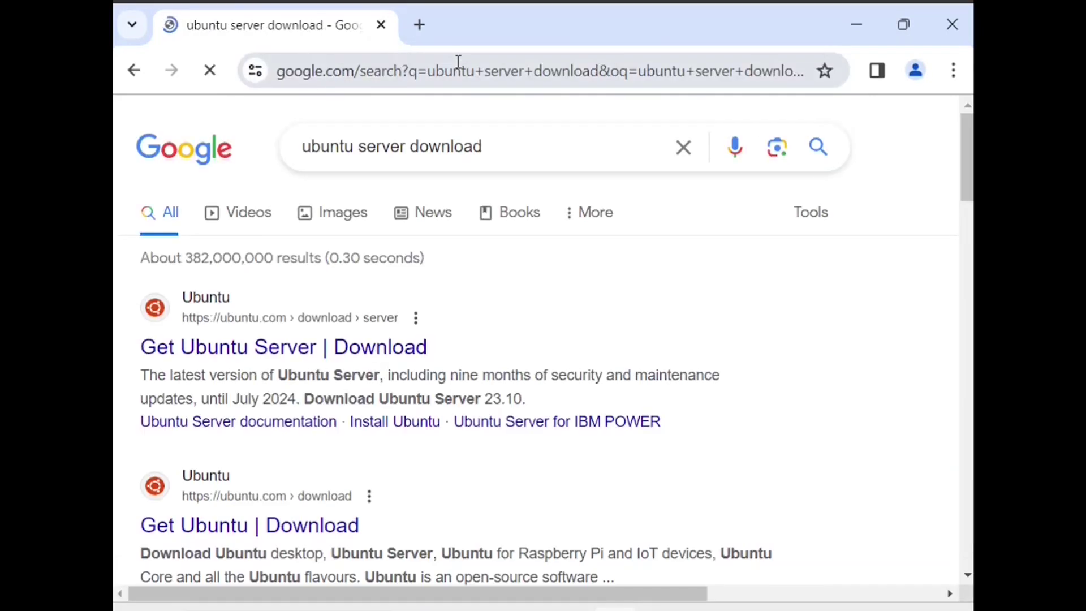
pyautogui.click(291, 353)
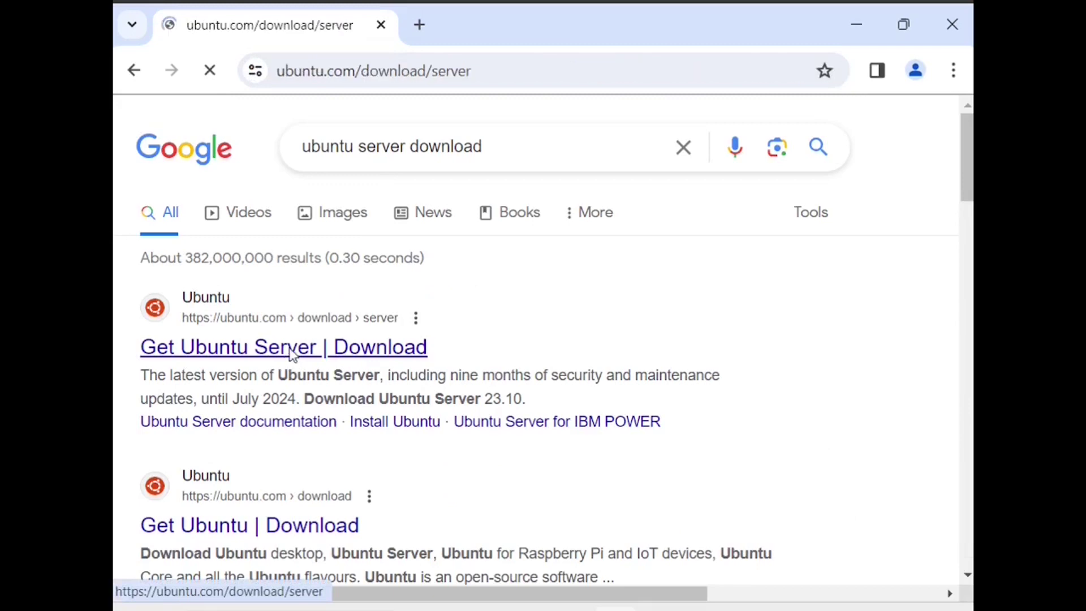
# Download Ubuntu Server 22.04.3 LTS from the manual server installation option and check the browser's downloads
pyautogui.scroll(-3, 567, 269)
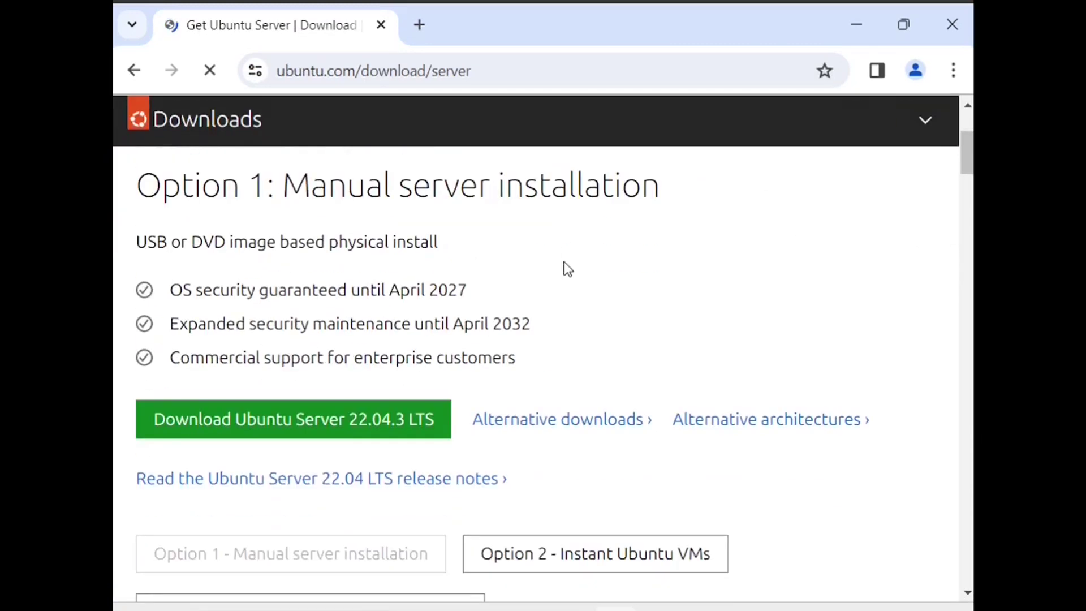
pyautogui.click(358, 424)
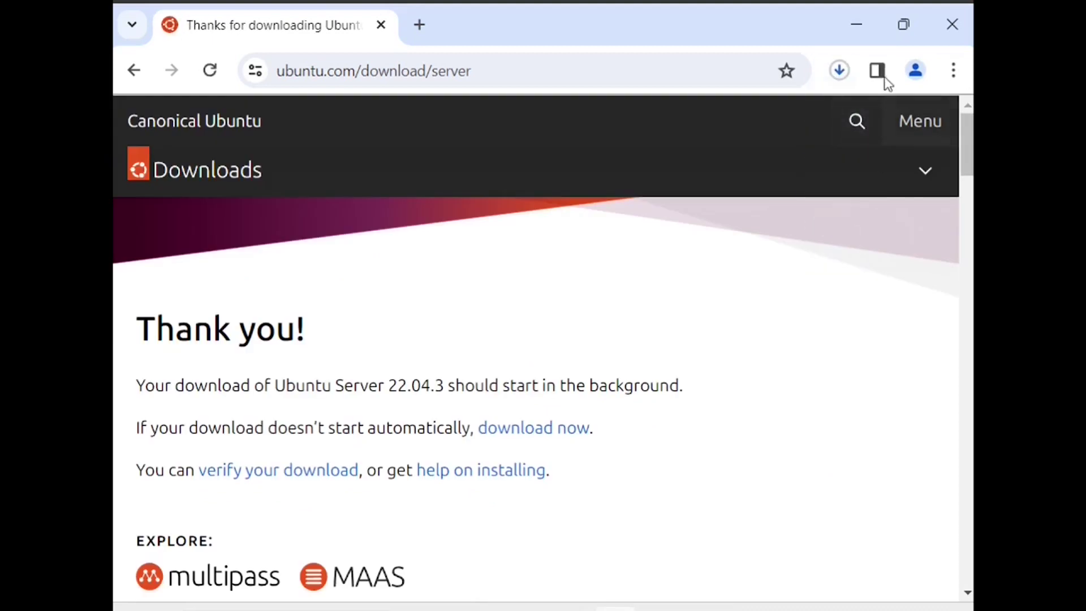
pyautogui.click(840, 70)
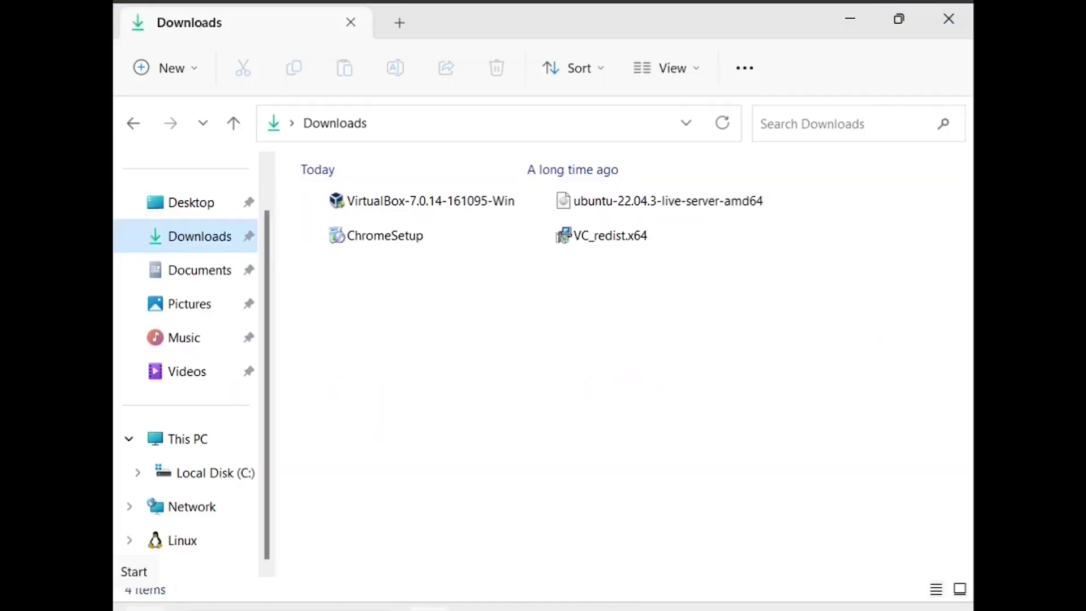
# Start creating a new virtual machine in Oracle VM VirtualBox Manager and name it "Machine Farmer"
pyautogui.click(819, 345)
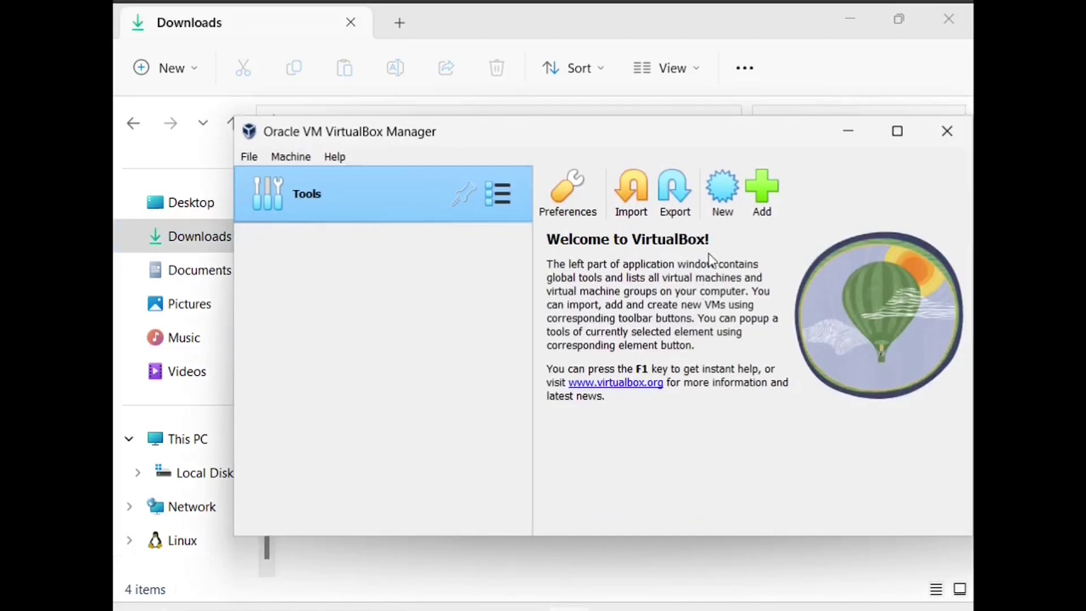
pyautogui.click(723, 184)
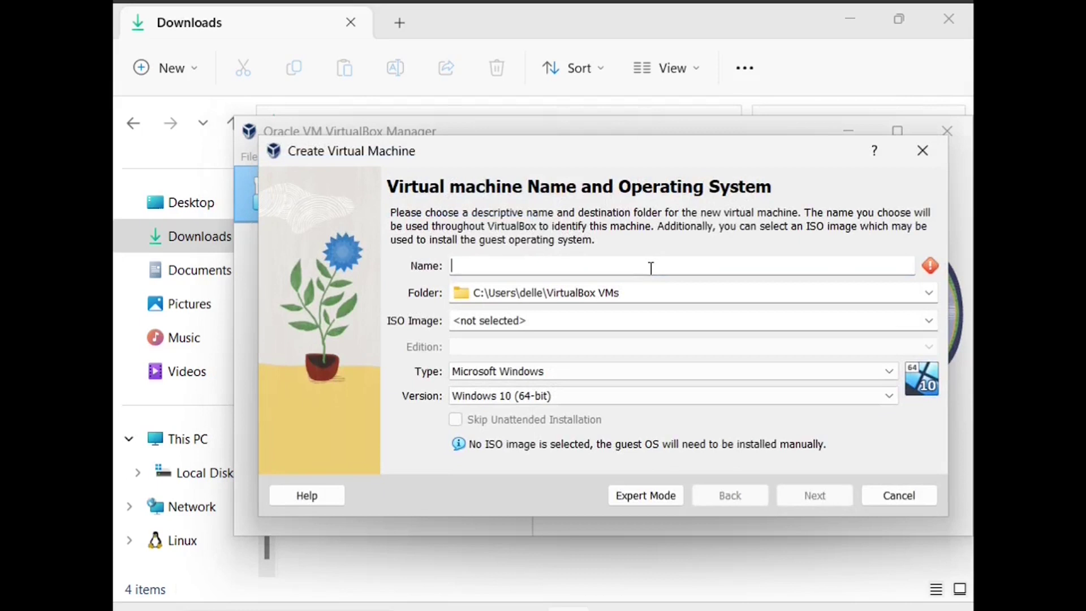
pyautogui.write('Machine')
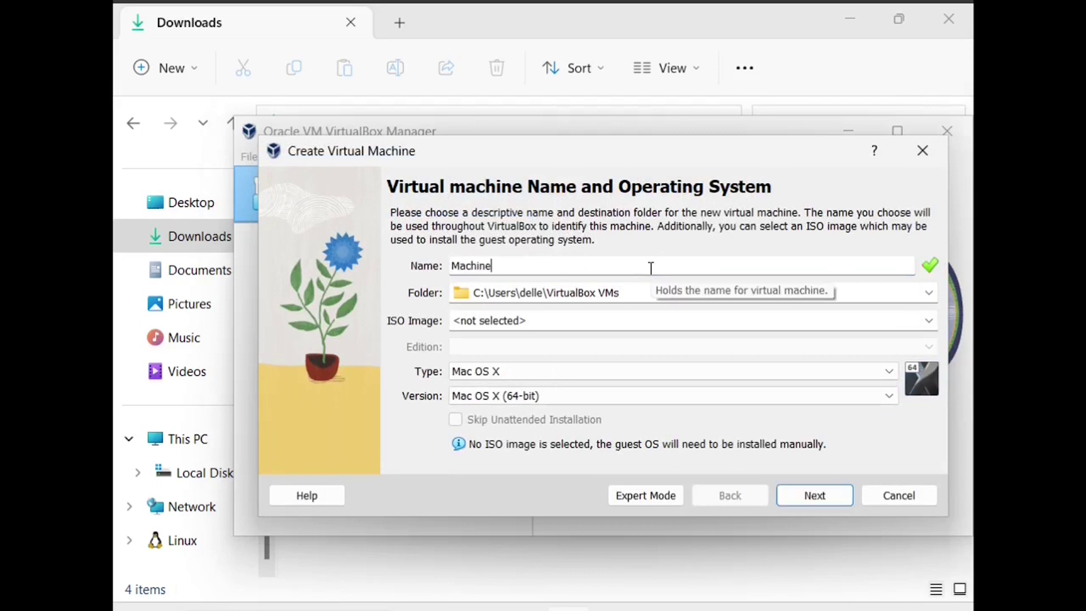
pyautogui.write(' Farmer')
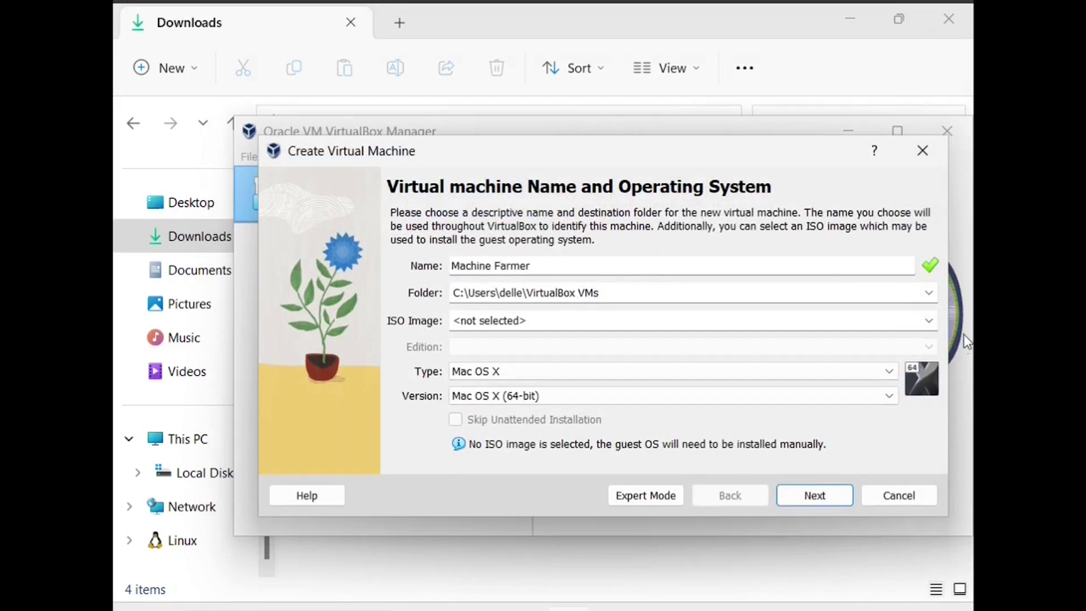
# Set the virtual machine's folder to Downloads and its ISO image to ubuntu-22.04.3-live-server-amd64.iso
pyautogui.click(929, 294)
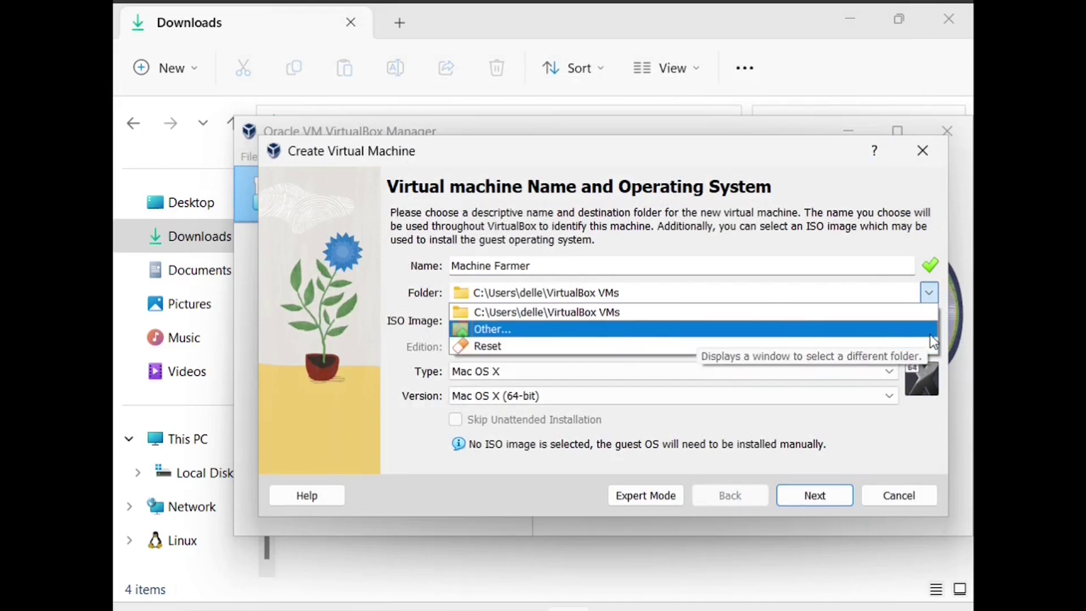
pyautogui.click(930, 334)
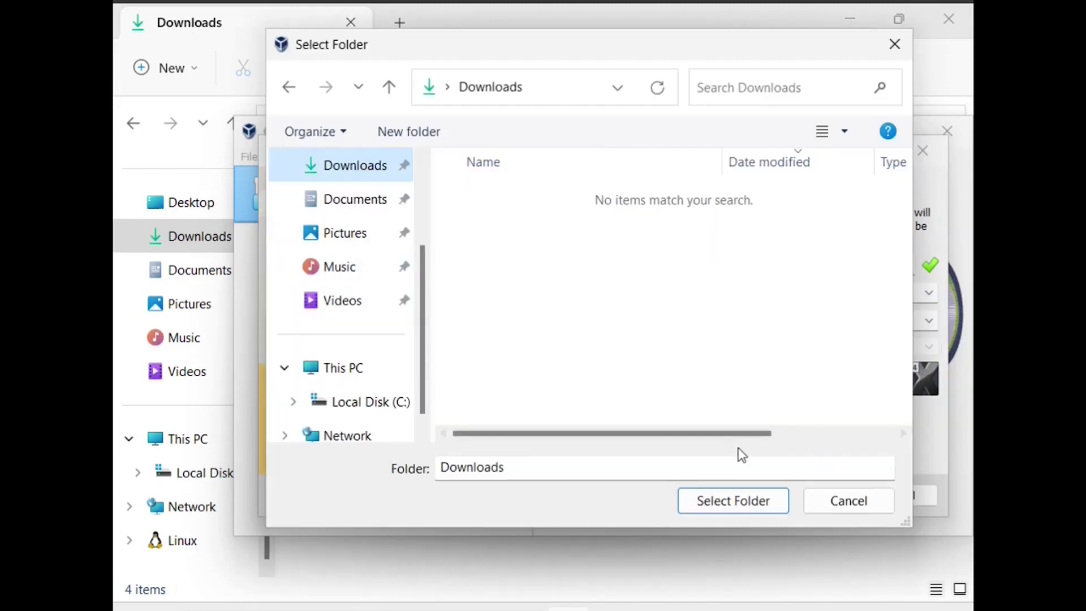
pyautogui.click(734, 504)
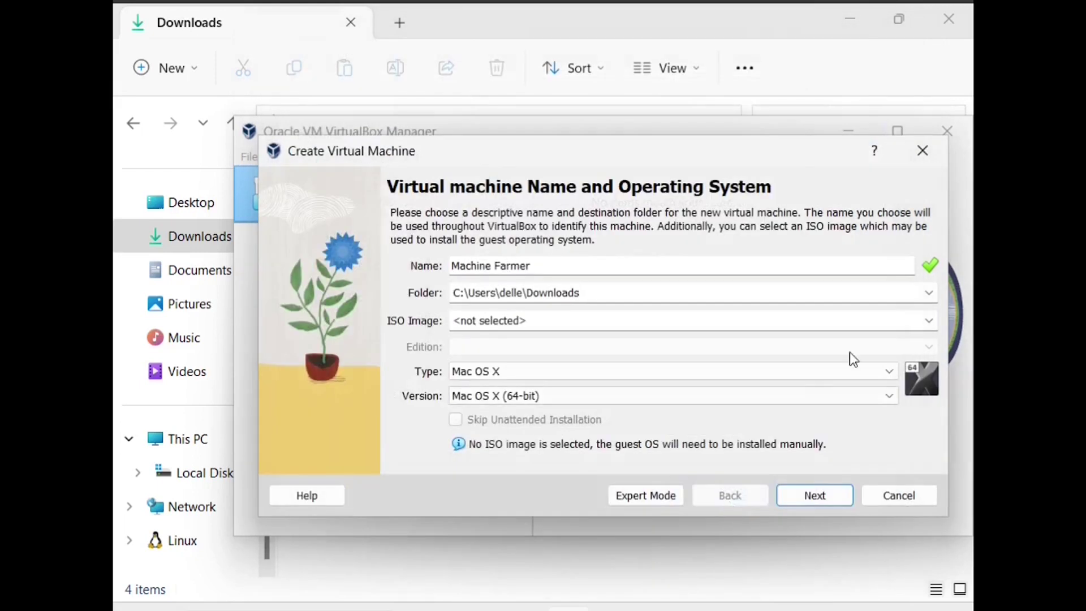
pyautogui.click(930, 322)
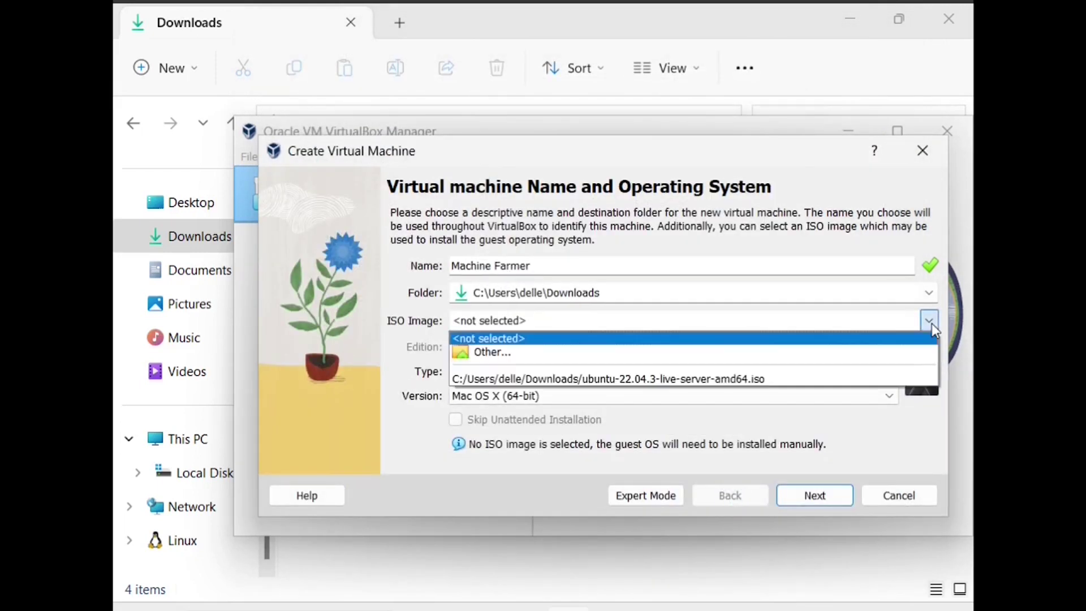
pyautogui.click(915, 382)
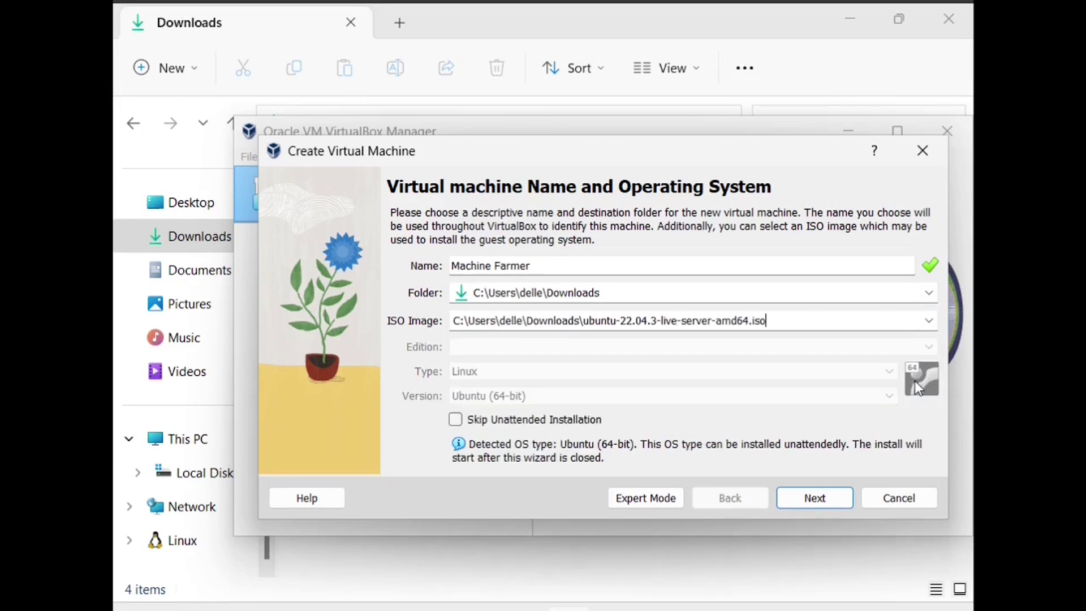
# Skip the unattended installation and set the virtual machine's base memory to 1024 MB, keeping 1 processor
pyautogui.click(456, 420)
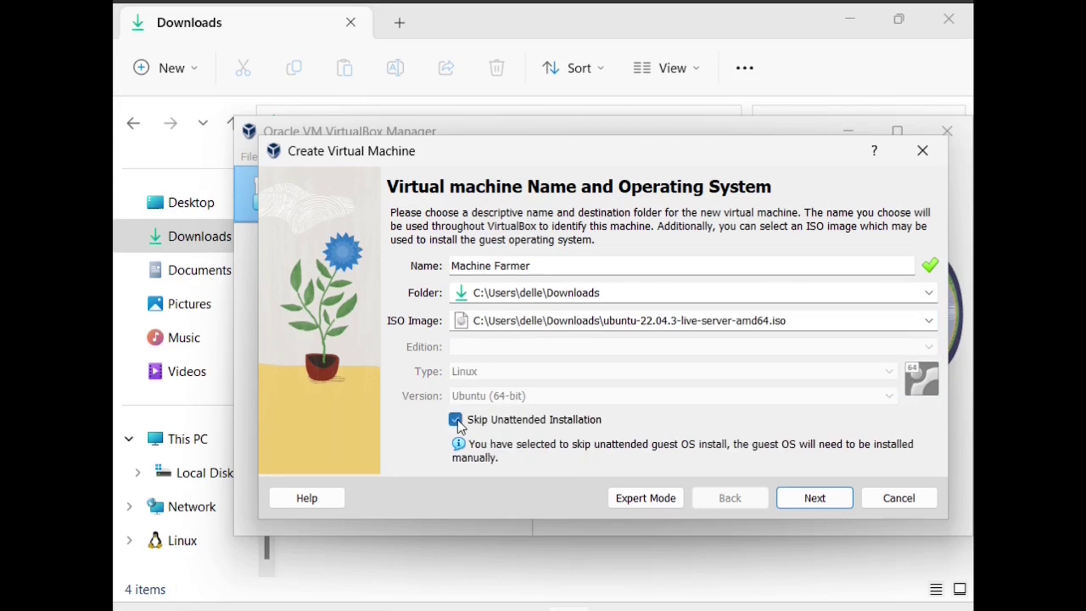
pyautogui.click(823, 503)
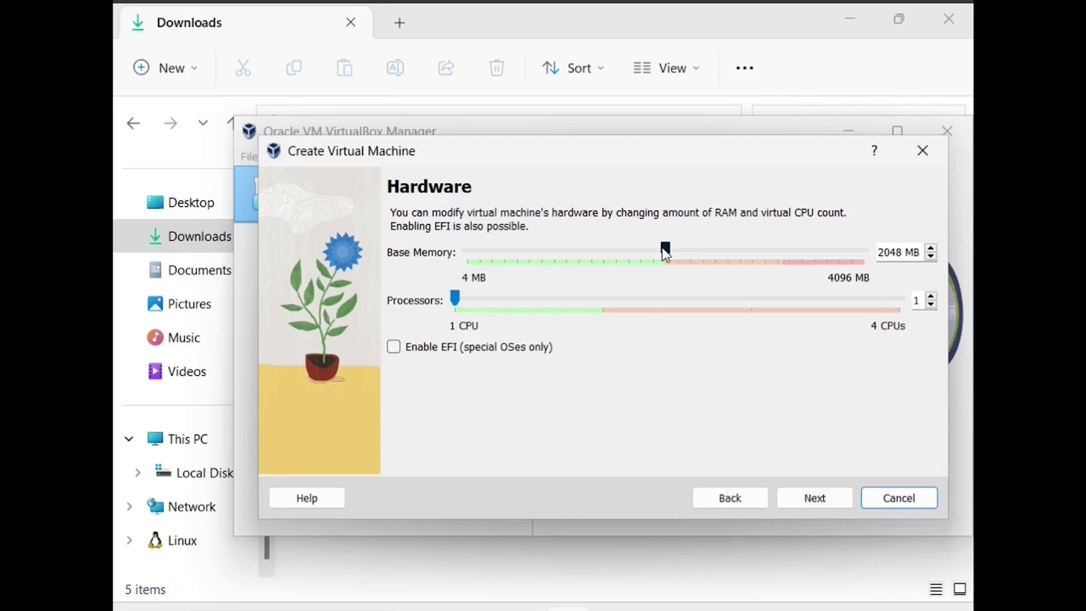
pyautogui.moveTo(661, 248); pyautogui.dragTo(566, 251)
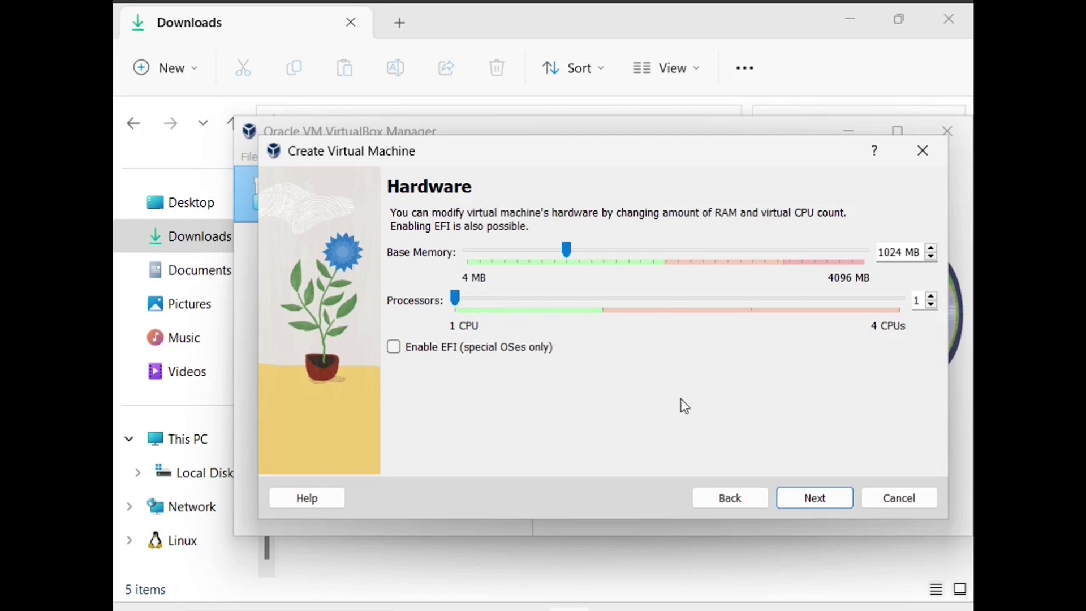
pyautogui.click(807, 501)
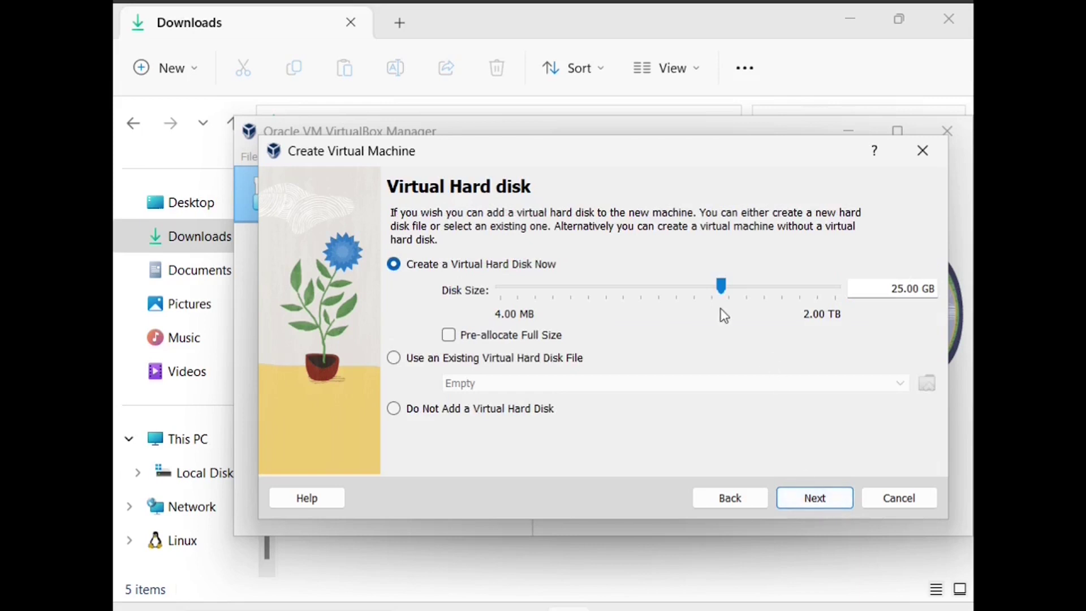
# Create a 15.96 GB virtual hard disk, review the configuration summary and finish creating the virtual machine
pyautogui.moveTo(722, 286); pyautogui.dragTo(714, 287)
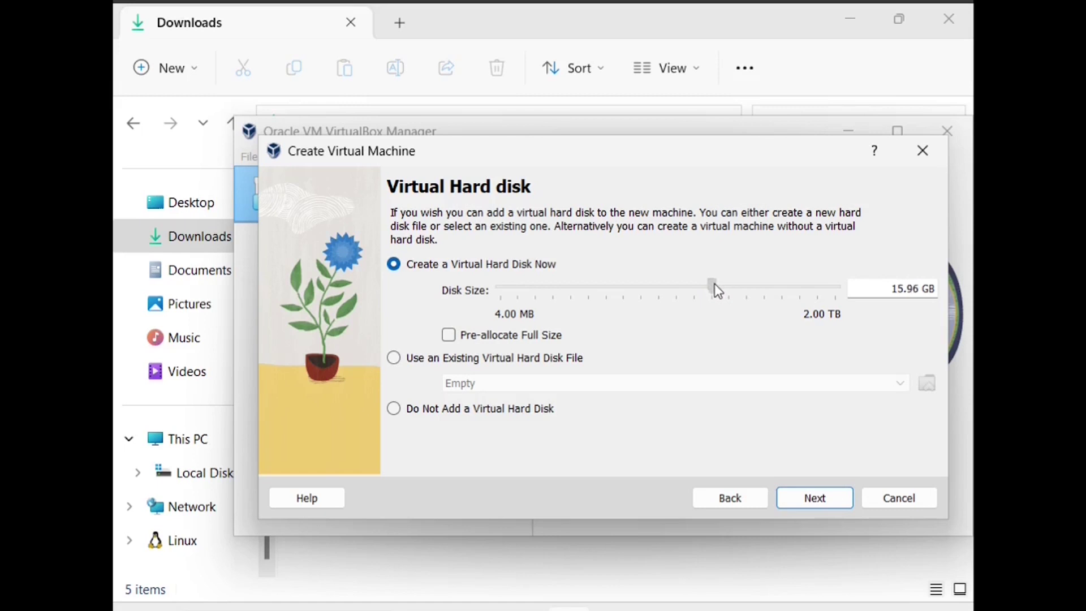
pyautogui.click(817, 498)
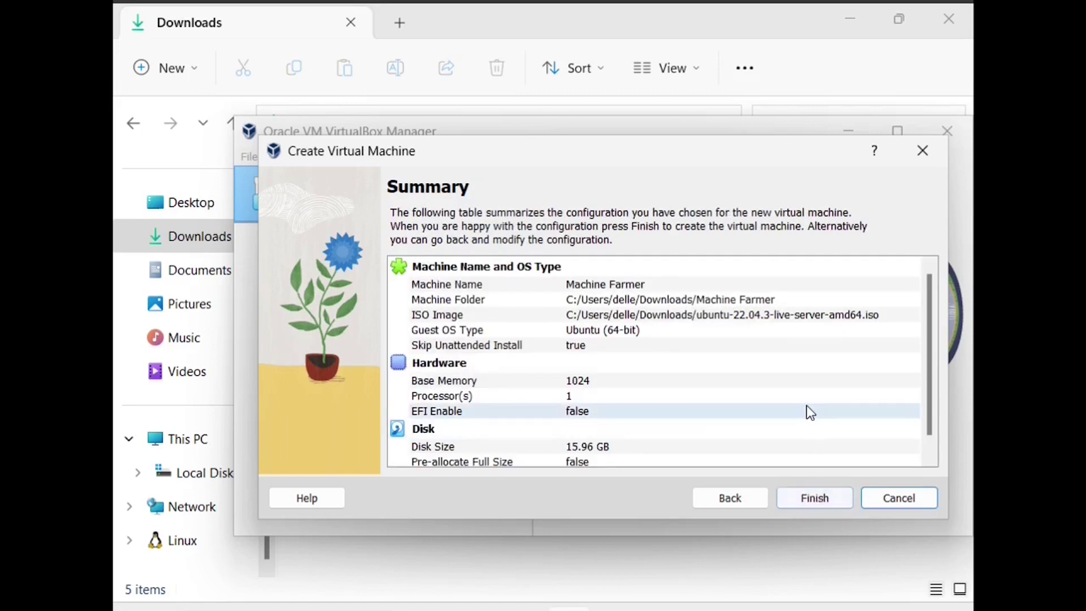
pyautogui.scroll(-1, 811, 411)
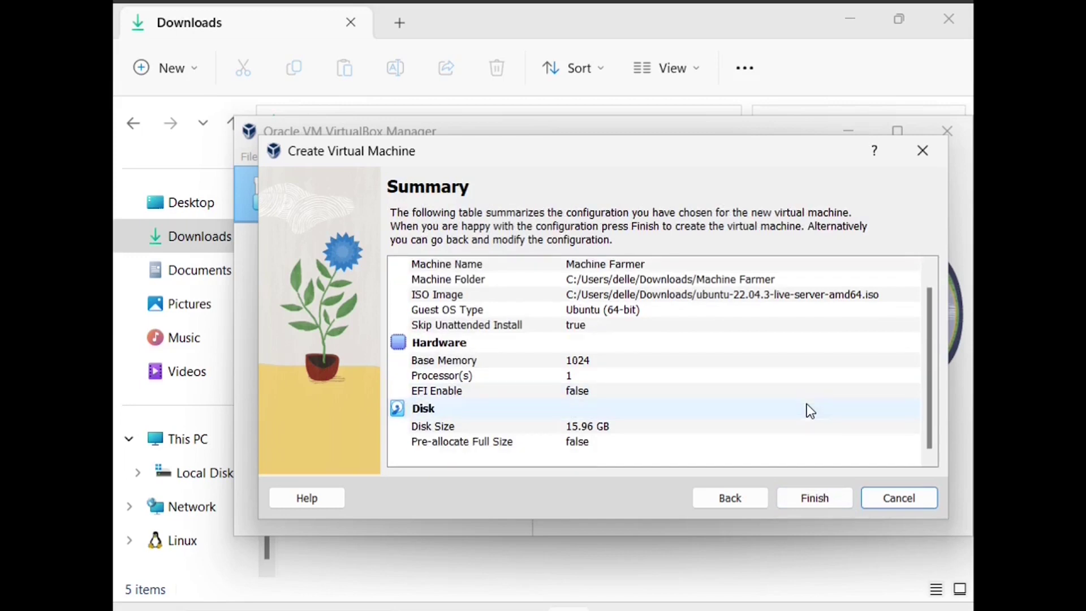
pyautogui.scroll(1, 810, 411)
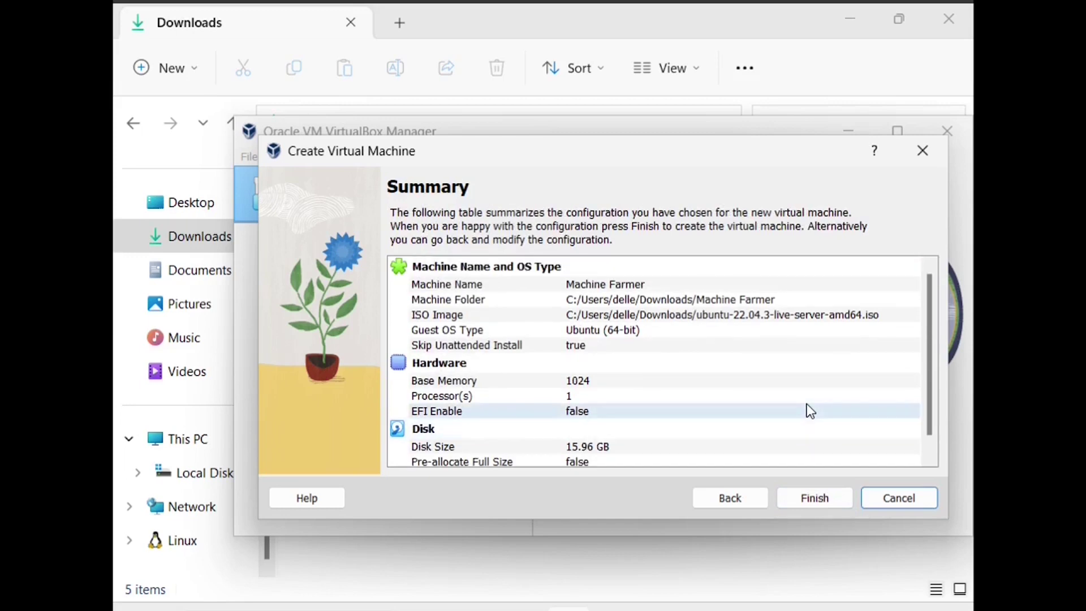
pyautogui.click(816, 498)
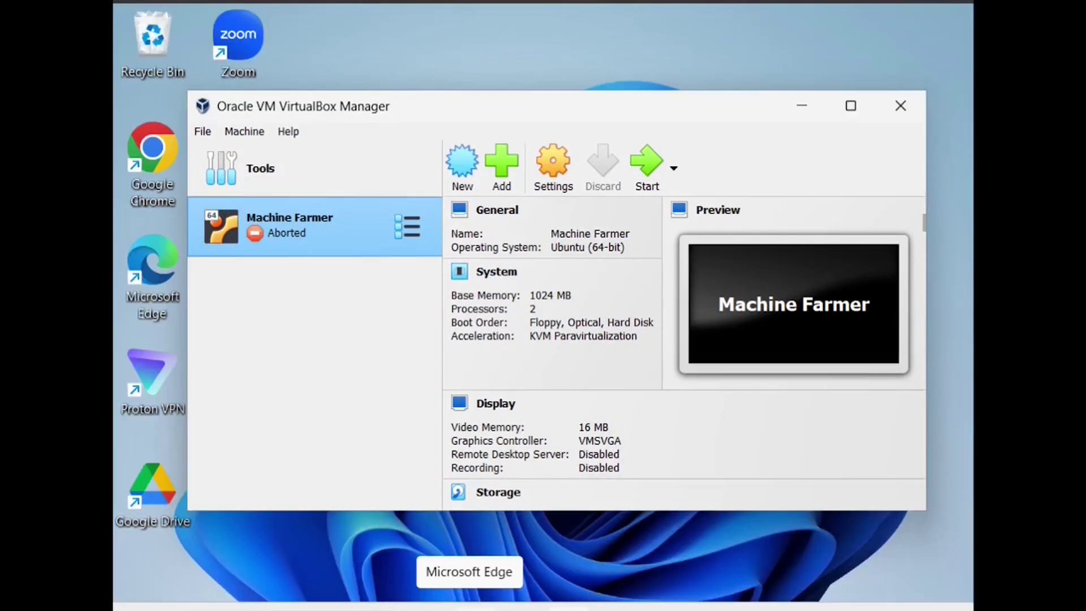
# Start the Machine Farmer virtual machine, hide its notifications and boot the "Try or Install Ubuntu Server" entry
pyautogui.click(649, 164)
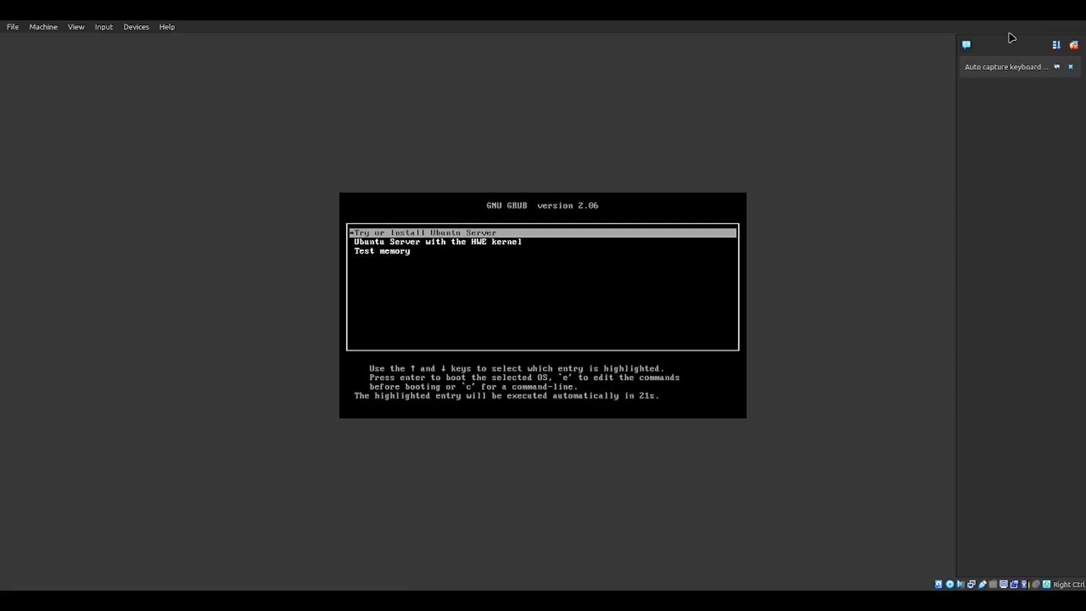
pyautogui.click(967, 49)
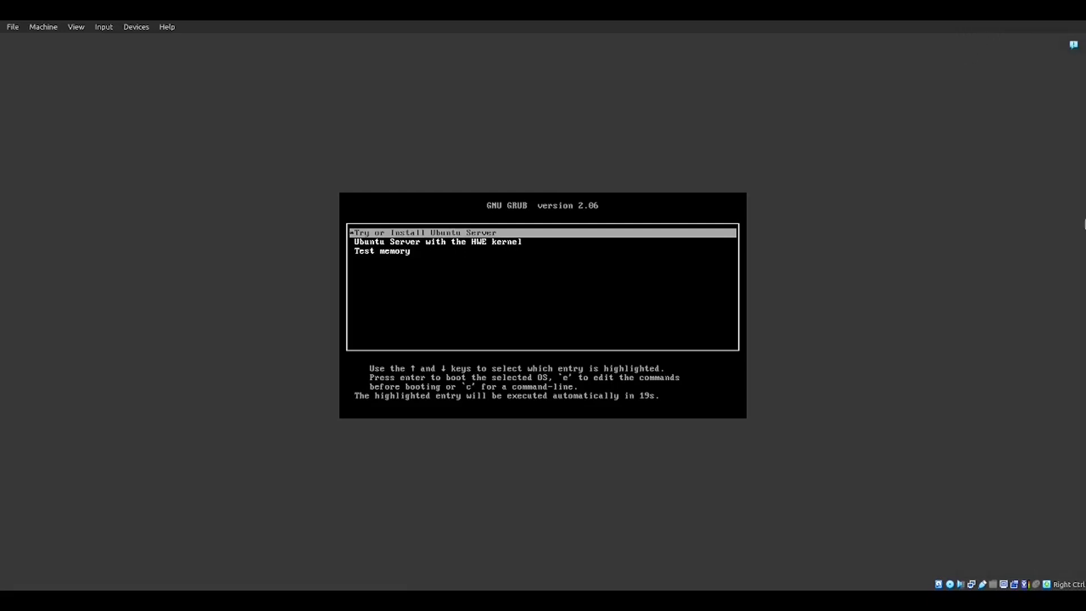
pyautogui.press('Up')
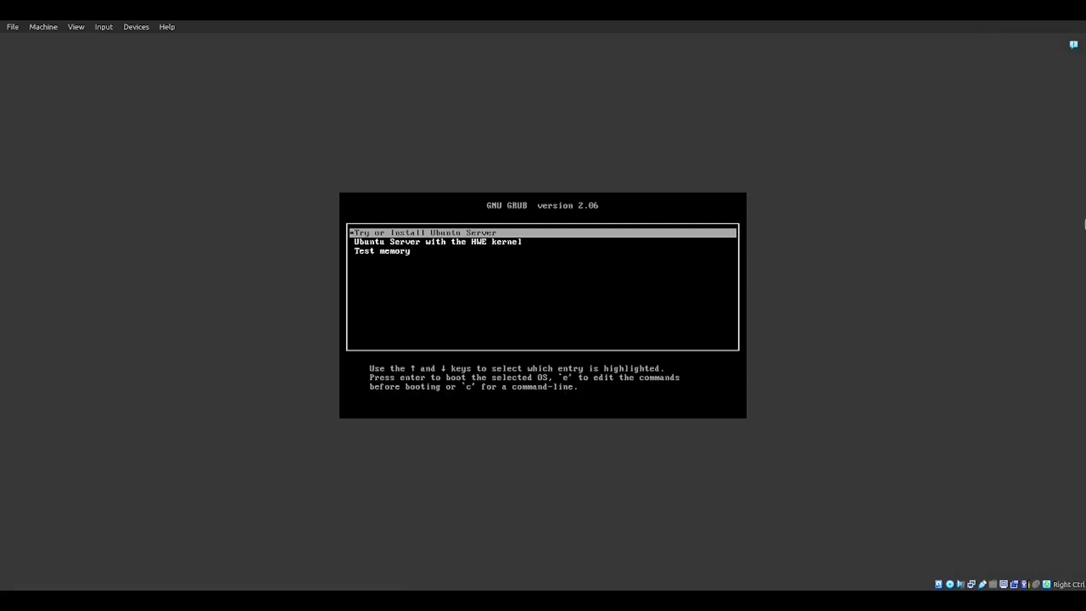
pyautogui.press('Down')
pyautogui.press('Up')
pyautogui.press('Return')
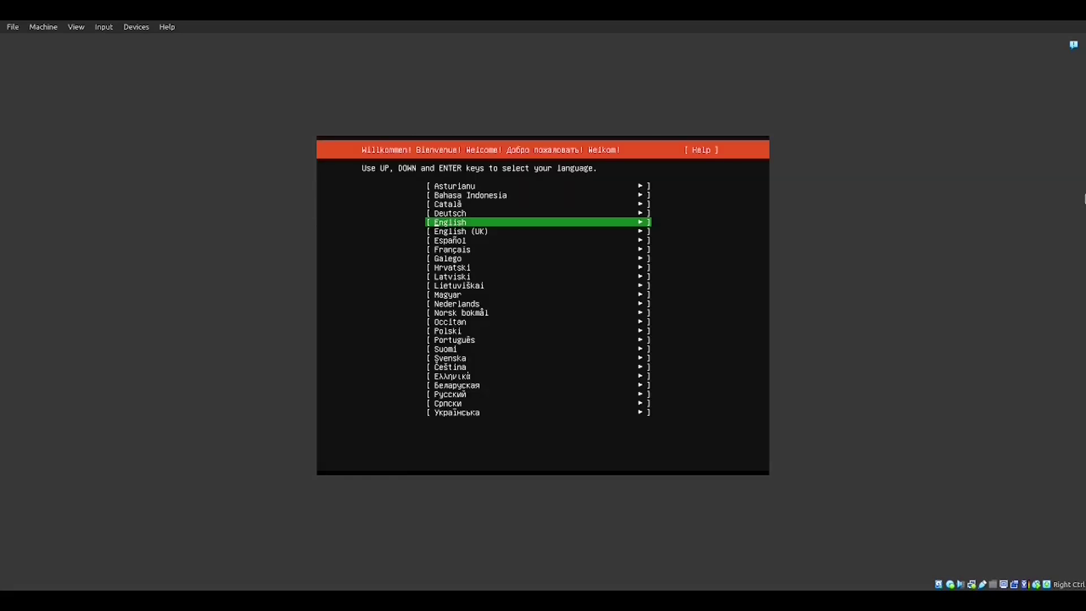
# Choose English as the installer language, with the English (US) keyboard layout and the default Ubuntu Server base
pyautogui.press('Return')
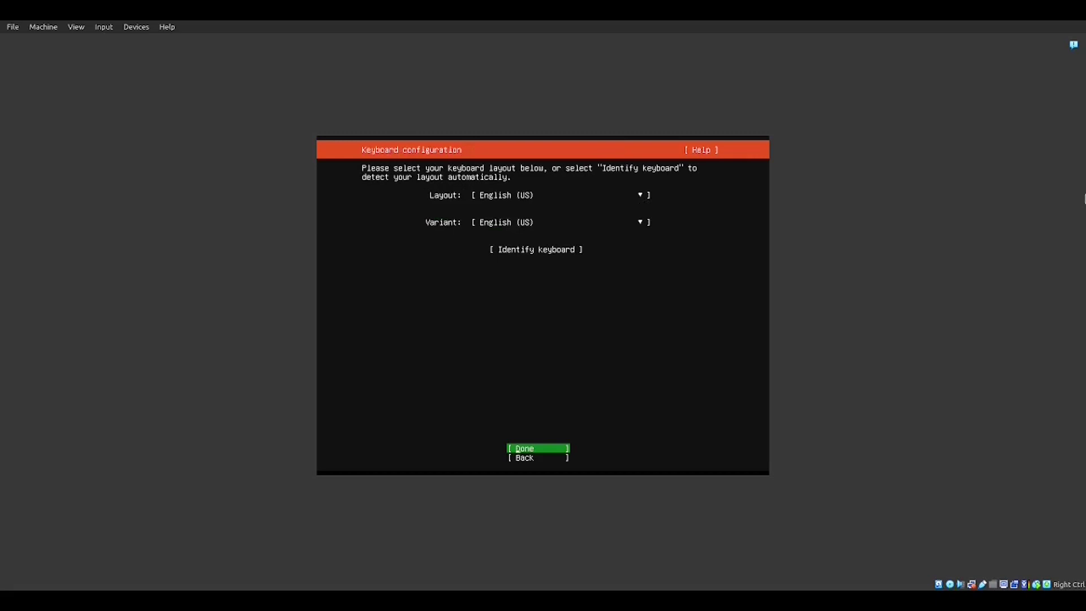
pyautogui.press('Return')
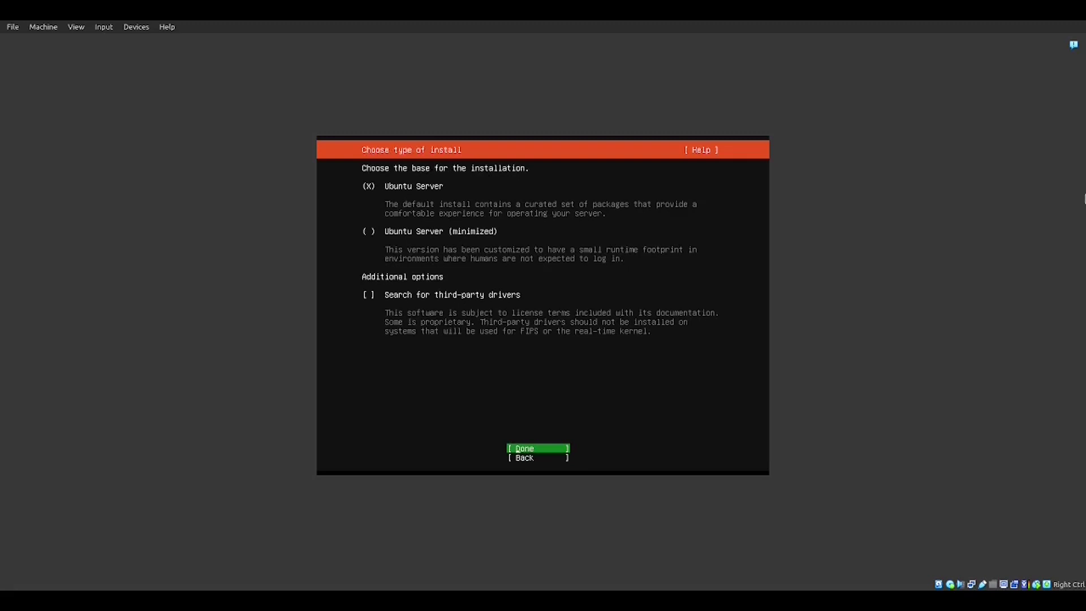
pyautogui.press('Return')
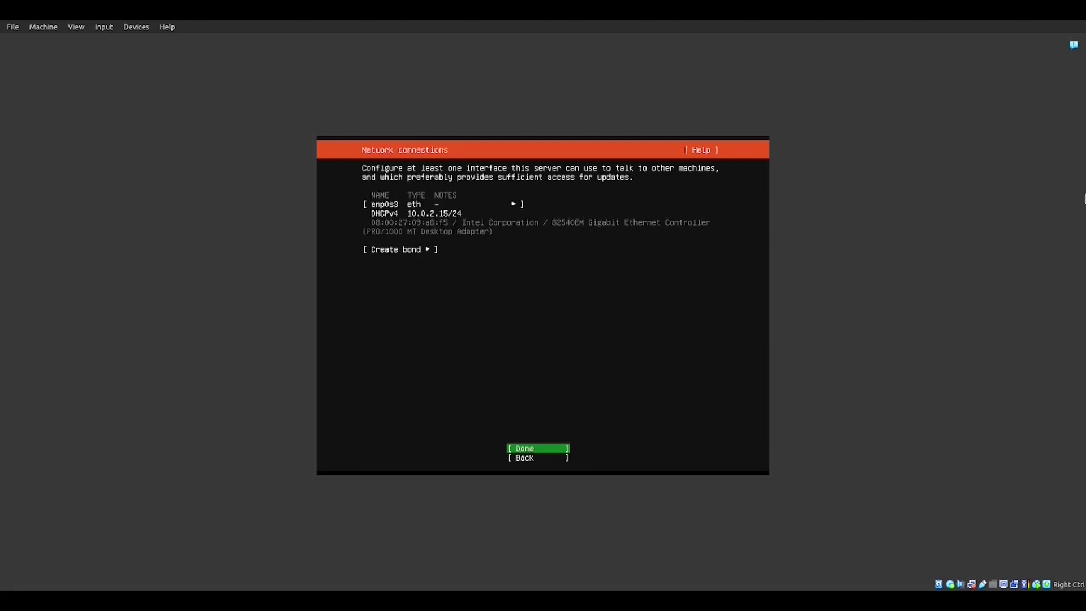
# Accept the enp0s3 network connection, blank proxy address and default Ubuntu archive mirror
pyautogui.press('Down')
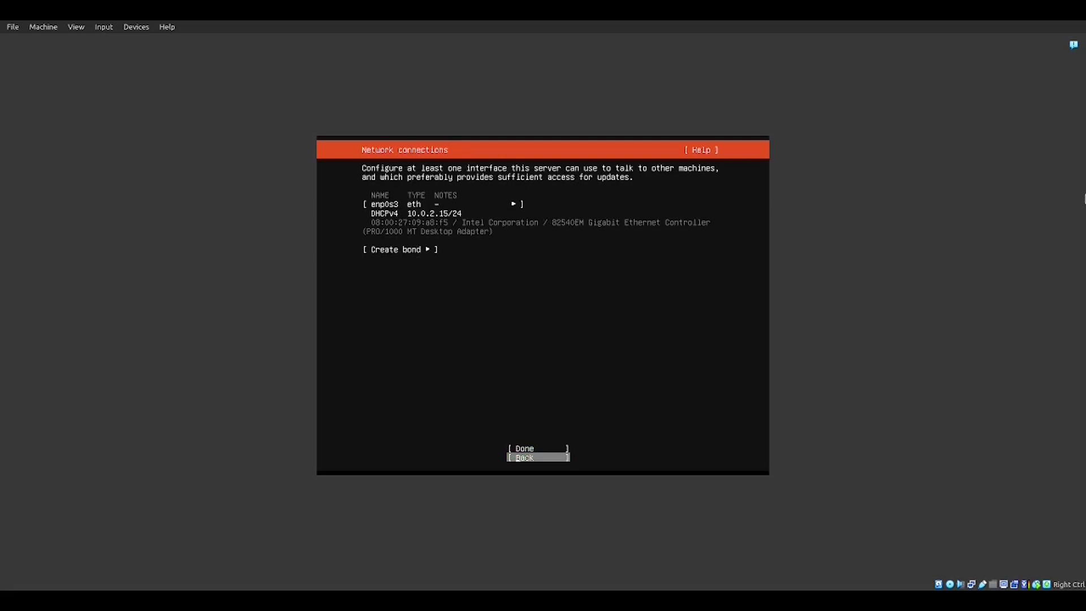
pyautogui.press('Up')
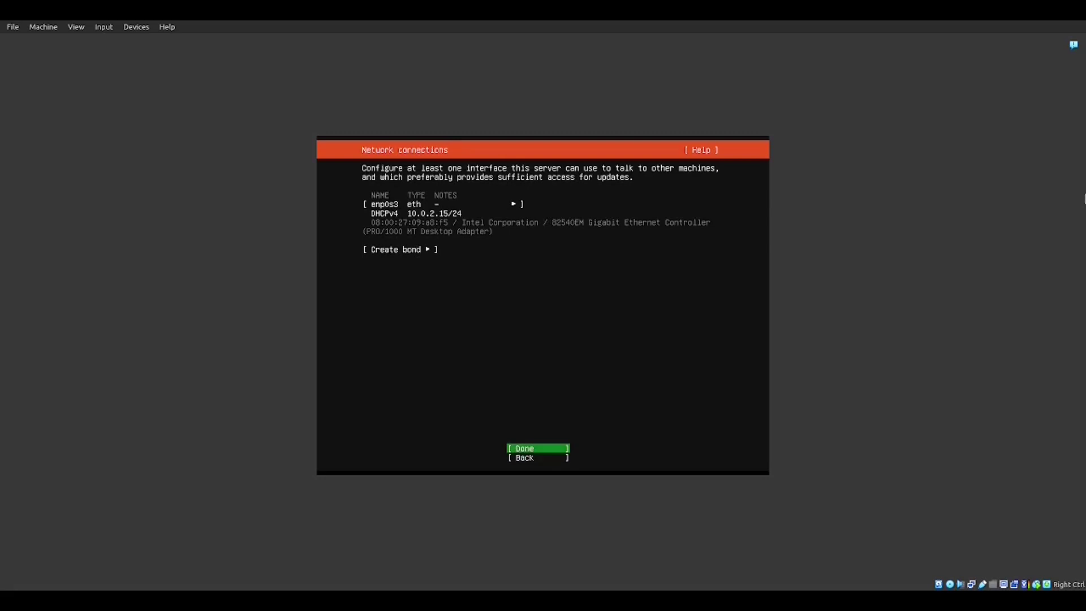
pyautogui.press('Return')
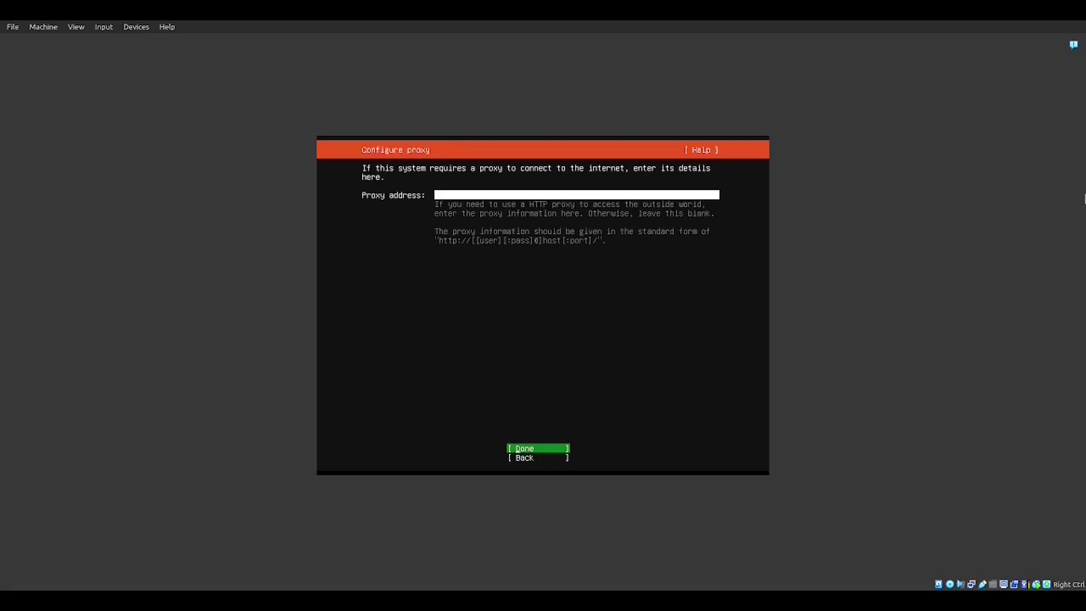
pyautogui.press('Return')
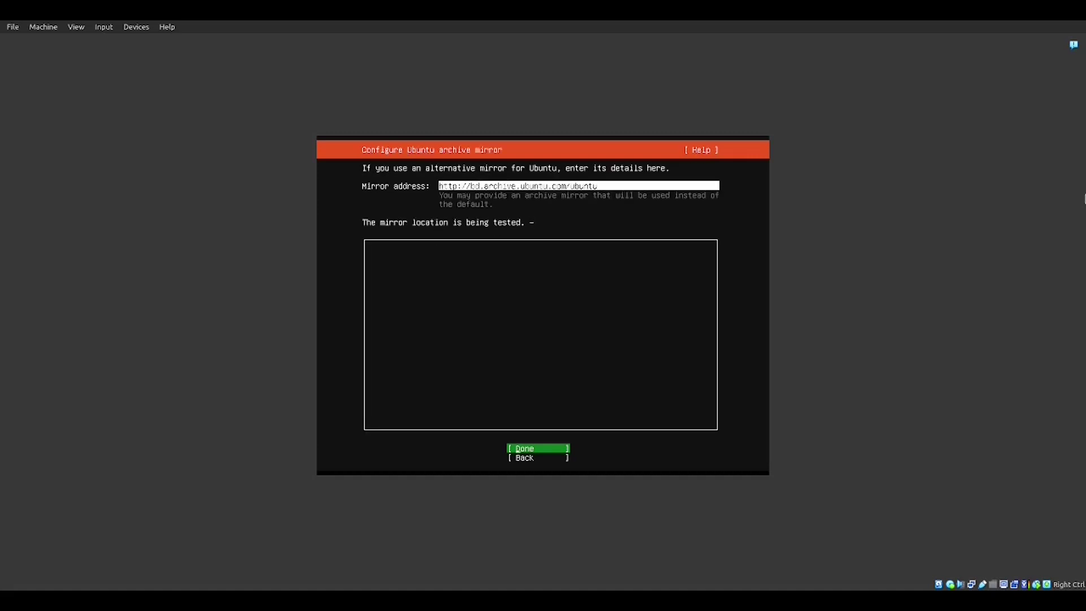
pyautogui.press('Return')
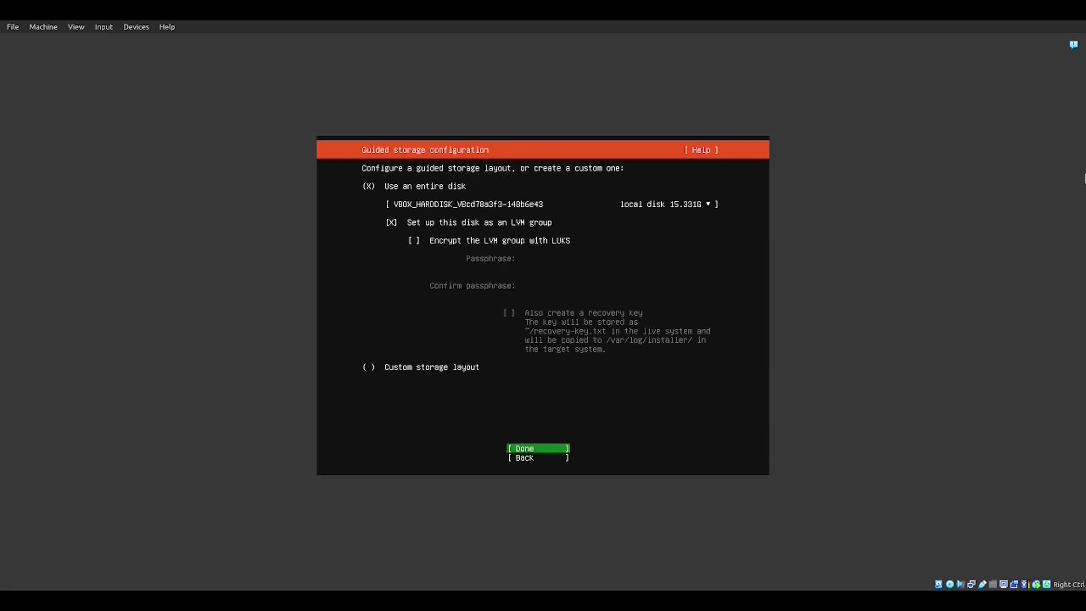
# Use the entire disk as an unencrypted LVM group, accept the storage layout and confirm formatting to begin installation
pyautogui.press('Return')
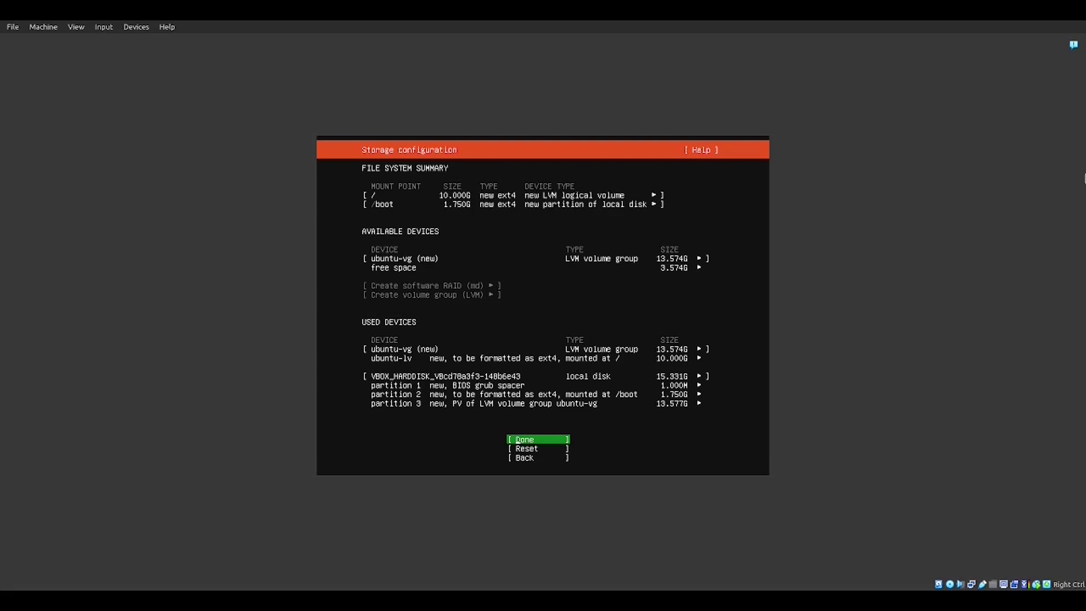
pyautogui.press('Return')
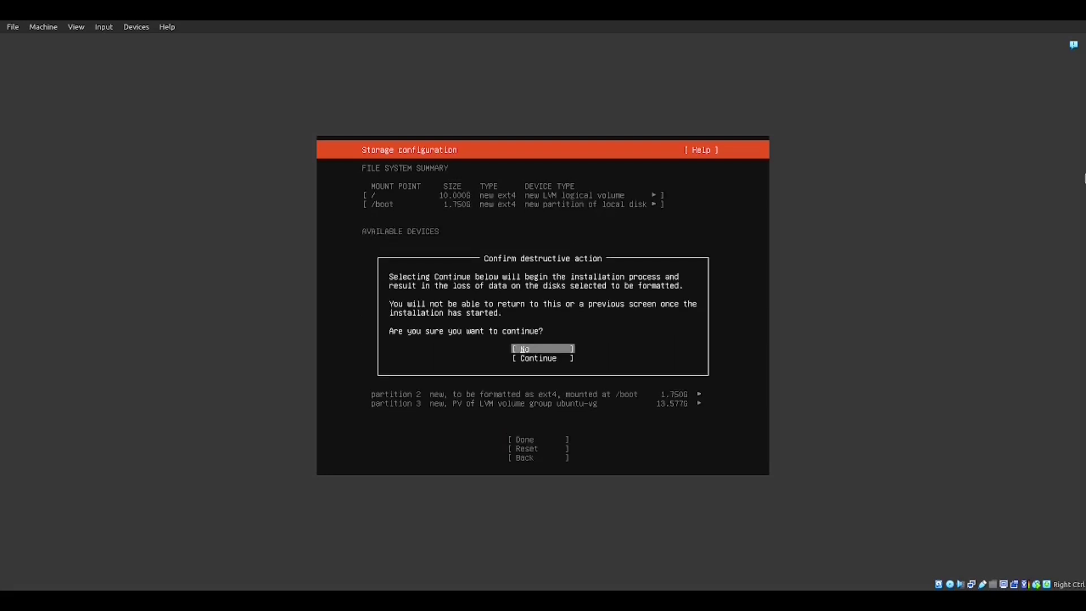
pyautogui.press('Down')
pyautogui.press('Up')
pyautogui.press('Down')
pyautogui.press('Return')
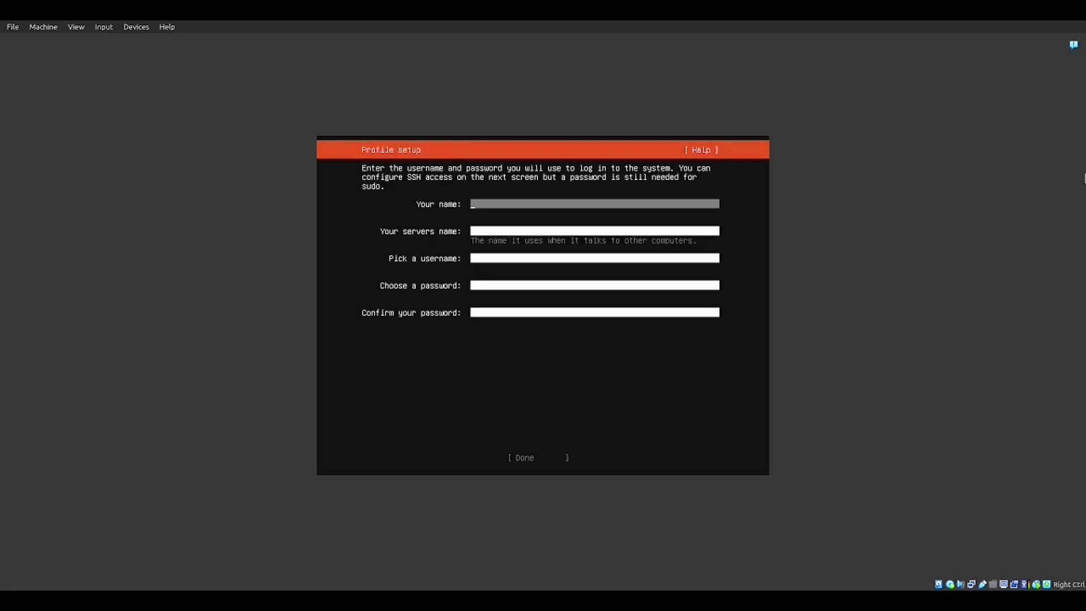
# Fill in the profile with the name "Machine", server name "machine" and username "machinefarmer"
pyautogui.write('Machine')
pyautogui.press('Tab')
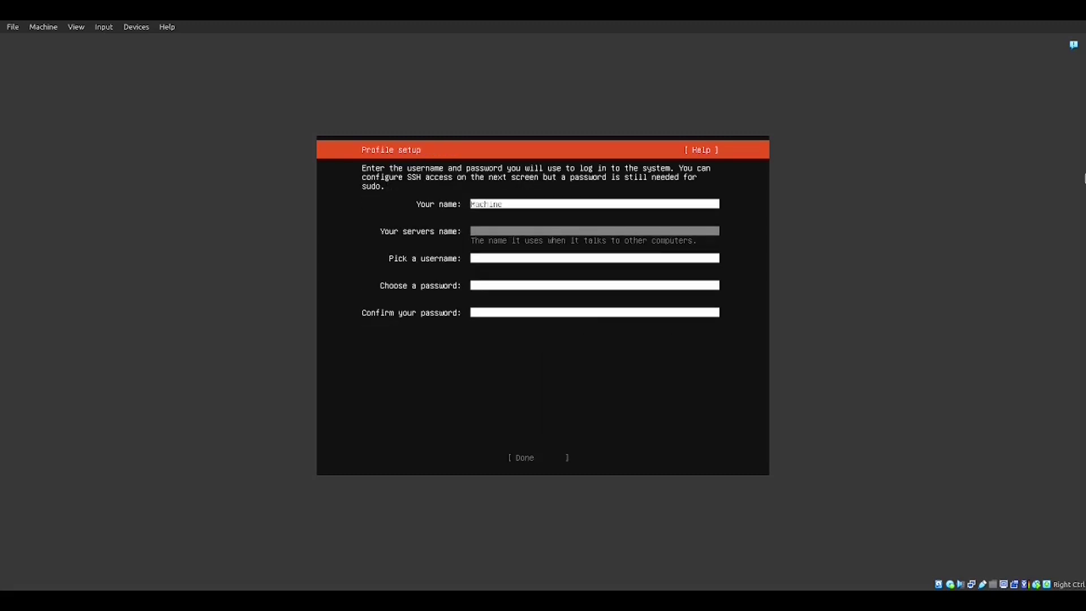
pyautogui.write('machine')
pyautogui.press('Tab')
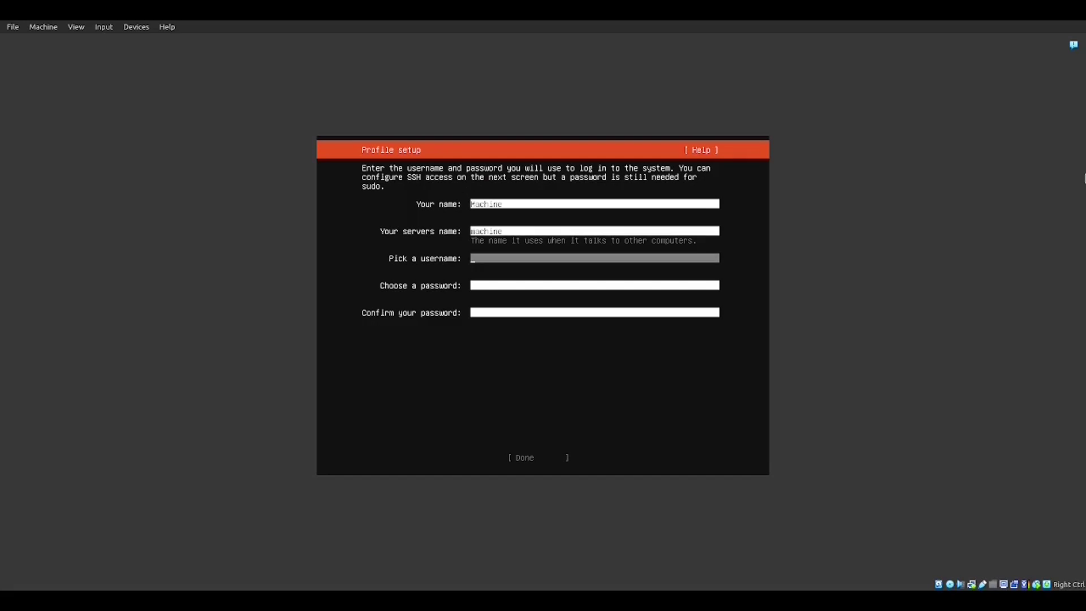
pyautogui.write('machinefarmer')
pyautogui.press('Tab')
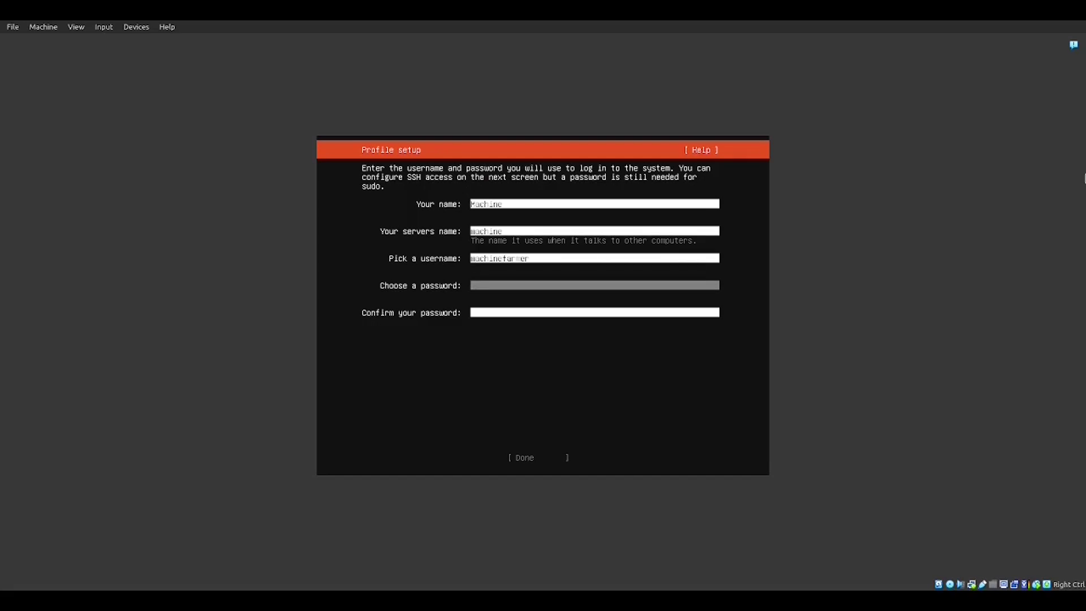
# Enter and confirm the account password, then submit the profile setup
pyautogui.write('********')
pyautogui.press('Tab')
pyautogui.write('*******')
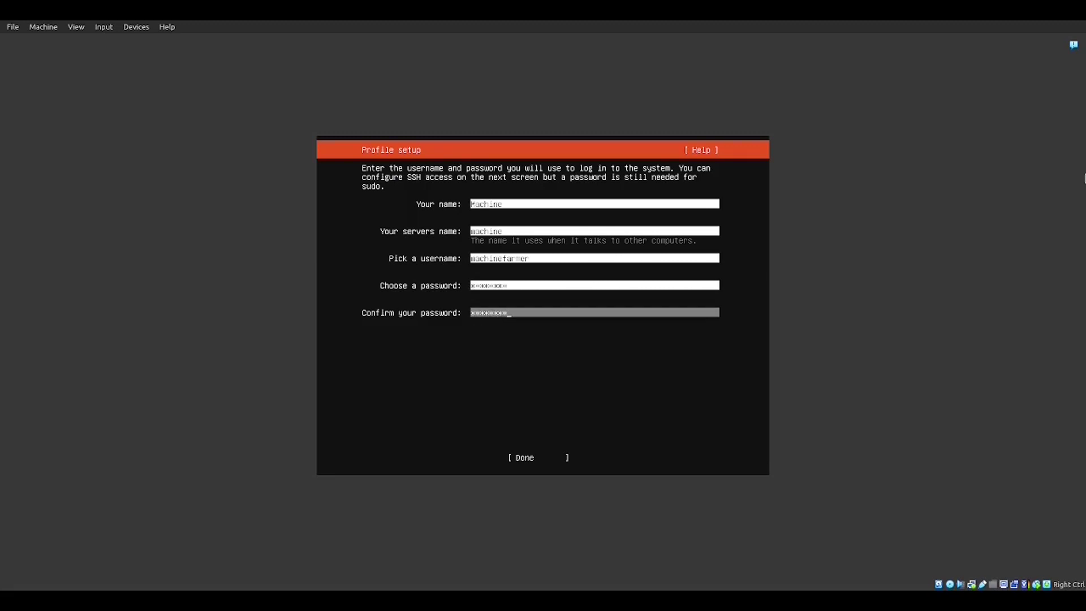
pyautogui.press('Tab')
pyautogui.press('Return')
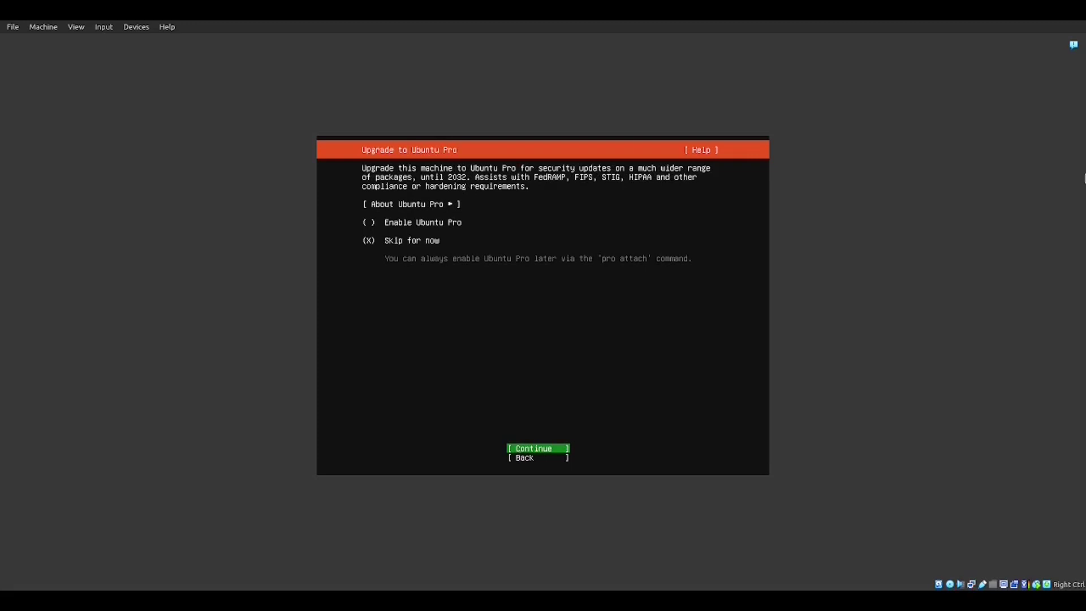
# Skip Ubuntu Pro for now and choose to install the OpenSSH server without importing an SSH identity
pyautogui.press('Return')
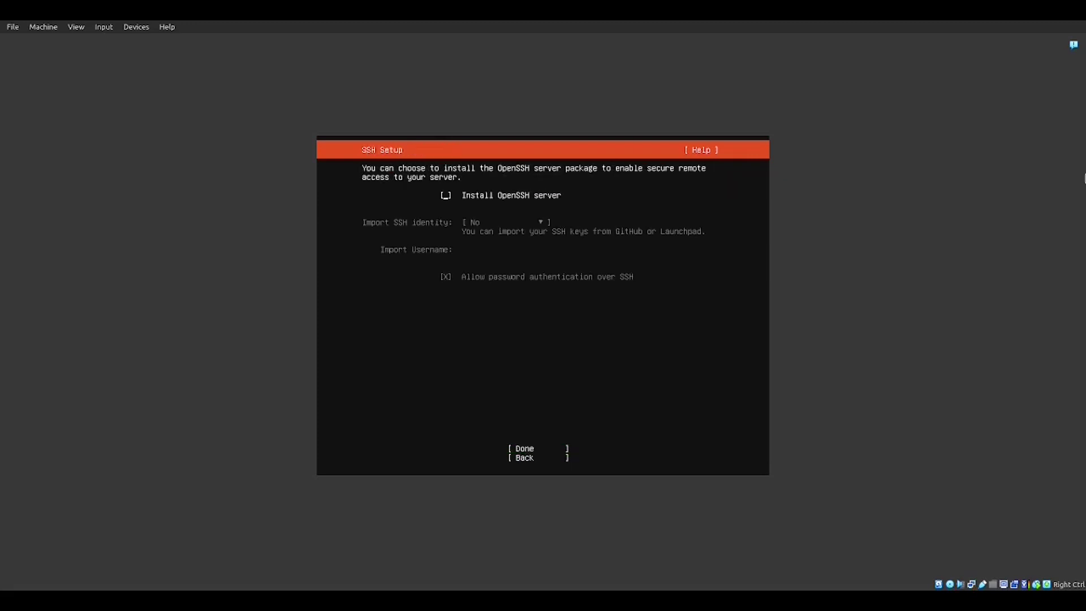
pyautogui.press('space')
pyautogui.press('Tab')
pyautogui.press('Tab')
pyautogui.press('Return')
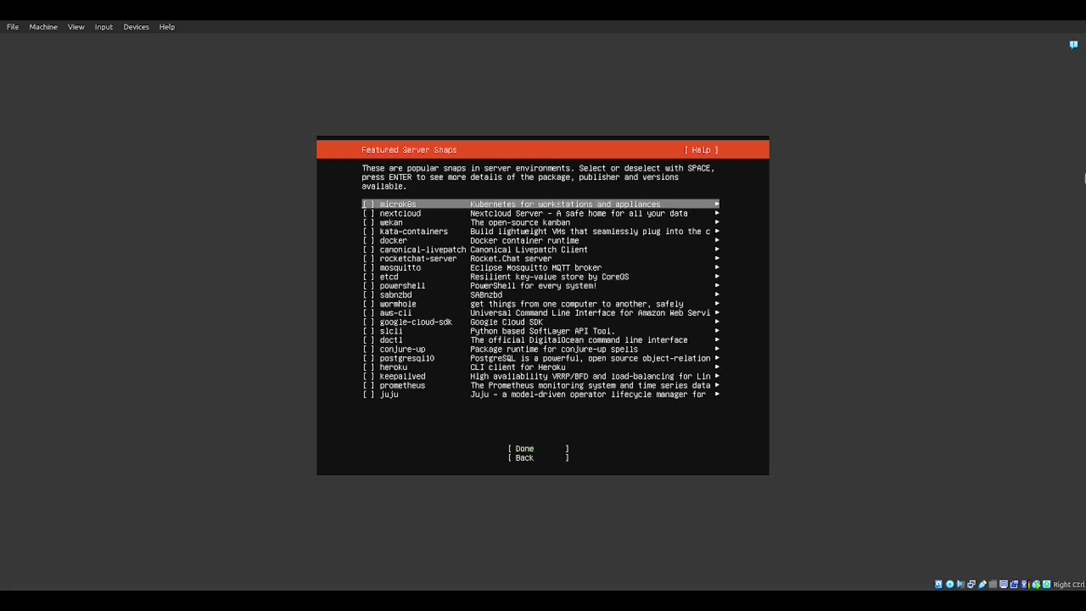
# Leave all featured server snaps unselected and continue with the installation
pyautogui.press('Down')
pyautogui.press('Down')
pyautogui.press('Down')
pyautogui.press('Down')
pyautogui.press('Down')
pyautogui.press('Down')
pyautogui.press('Down')
pyautogui.press('Down')
pyautogui.press('Down')
pyautogui.press('Down')
pyautogui.press('Down')
pyautogui.press('Down')
pyautogui.press('Down')
pyautogui.press('Down')
pyautogui.press('Down')
pyautogui.press('Down')
pyautogui.press('Down')
pyautogui.press('Down')
pyautogui.press('Down')
pyautogui.press('Down')
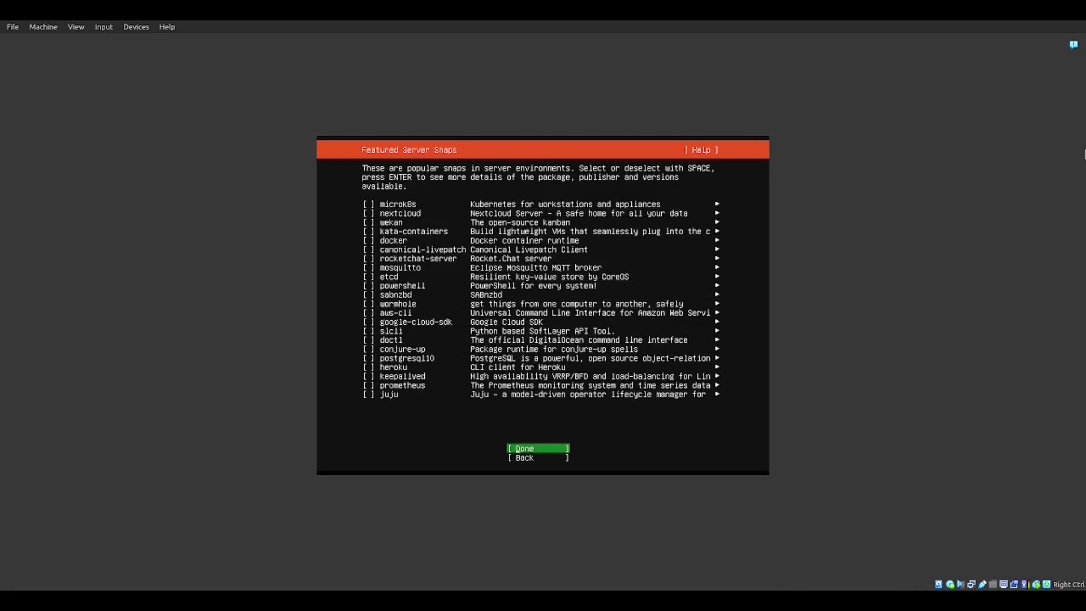
pyautogui.press('Return')
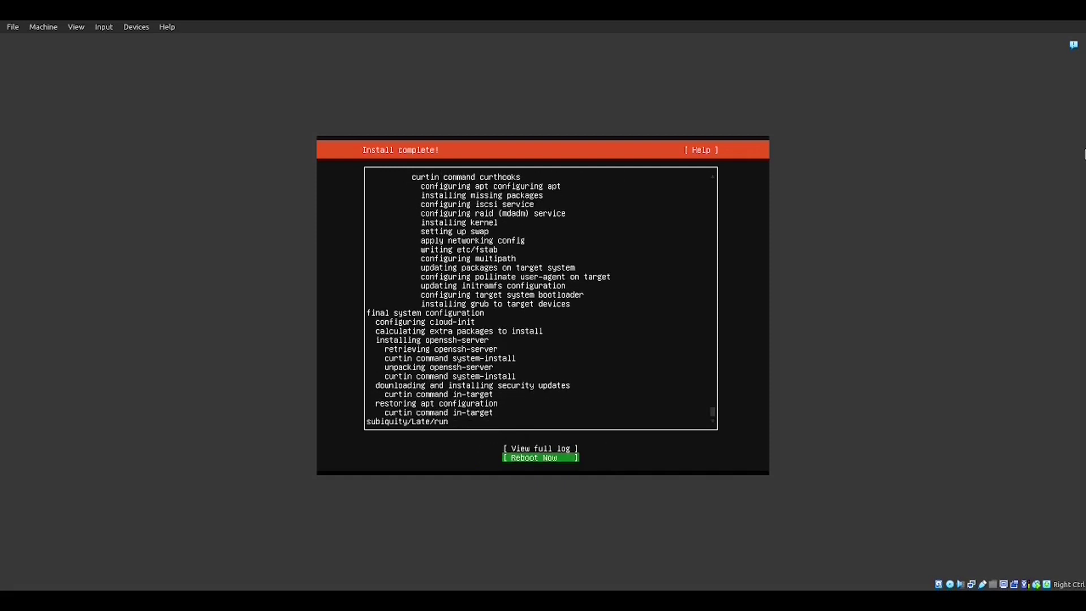
# Reboot the virtual machine into the installed Ubuntu Server, proceeding past the installation medium removal request
pyautogui.press('Return')
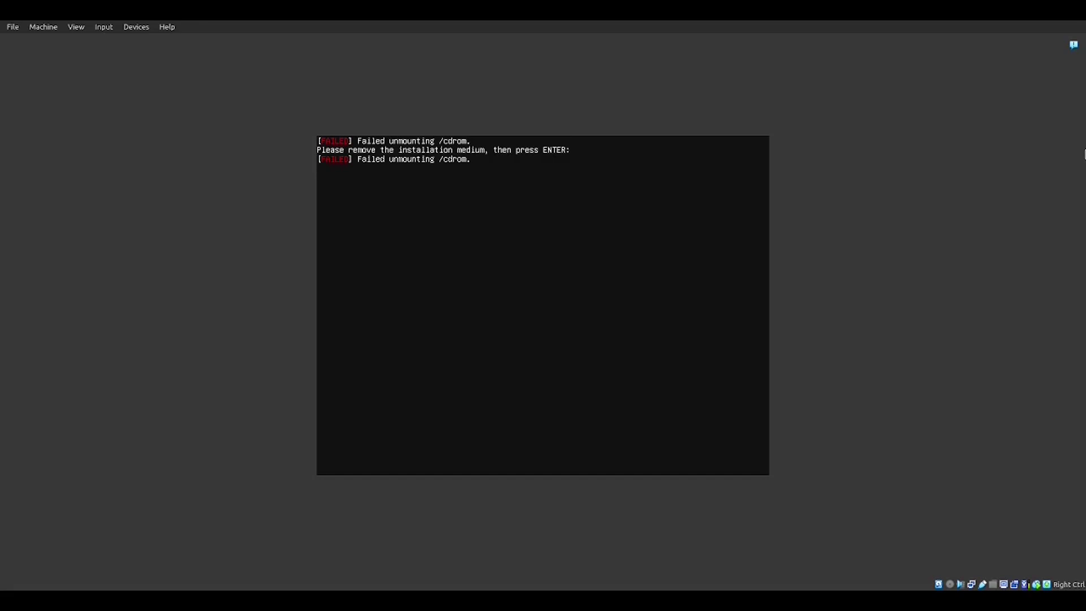
pyautogui.press('Return')
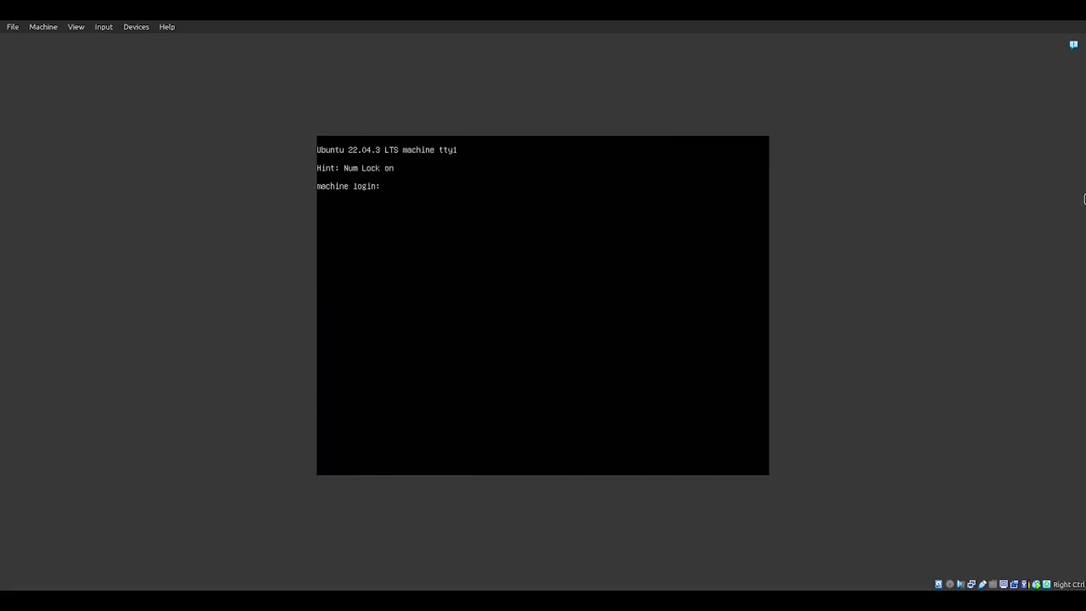
# Log in to the Ubuntu server as machinefarmer with the account password, then shut it down immediately
pyautogui.write('machinefarmer')
pyautogui.press('Return')
pyautogui.press('Return')
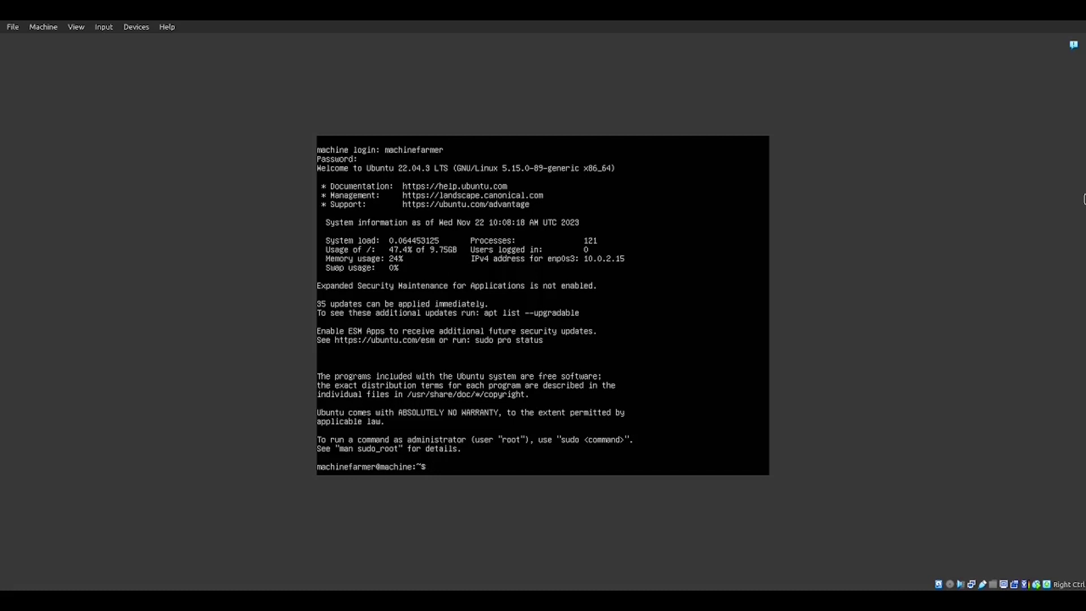
pyautogui.write('shutdown now')
pyautogui.press('Return')
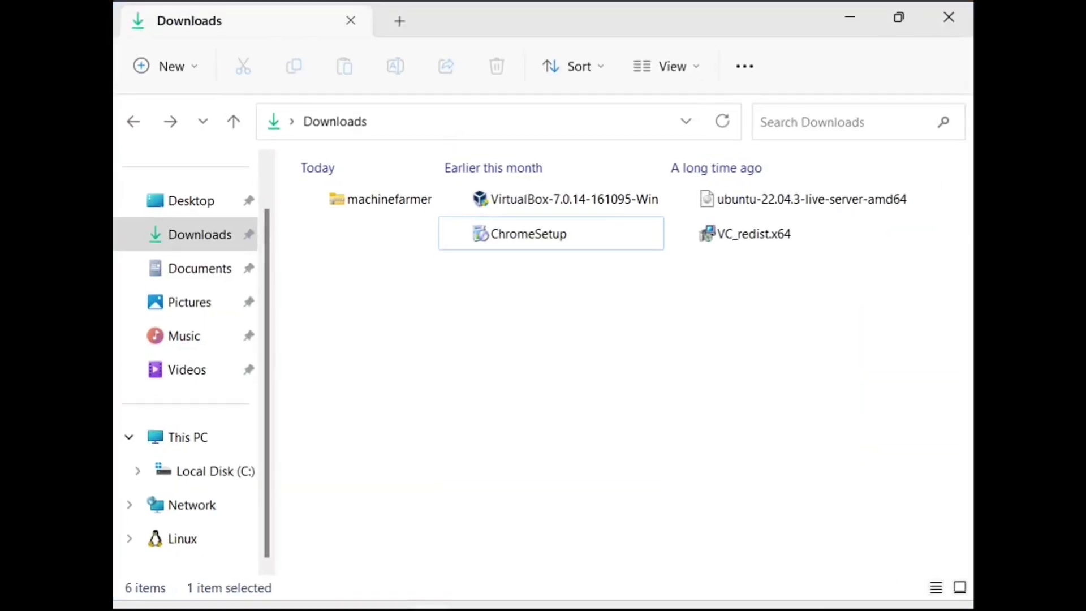
# In File Explorer, extract the machinefarmer archive in Downloads to the proposed machinefarmer folder
pyautogui.click(389, 206)
pyautogui.rightClick(389, 206)
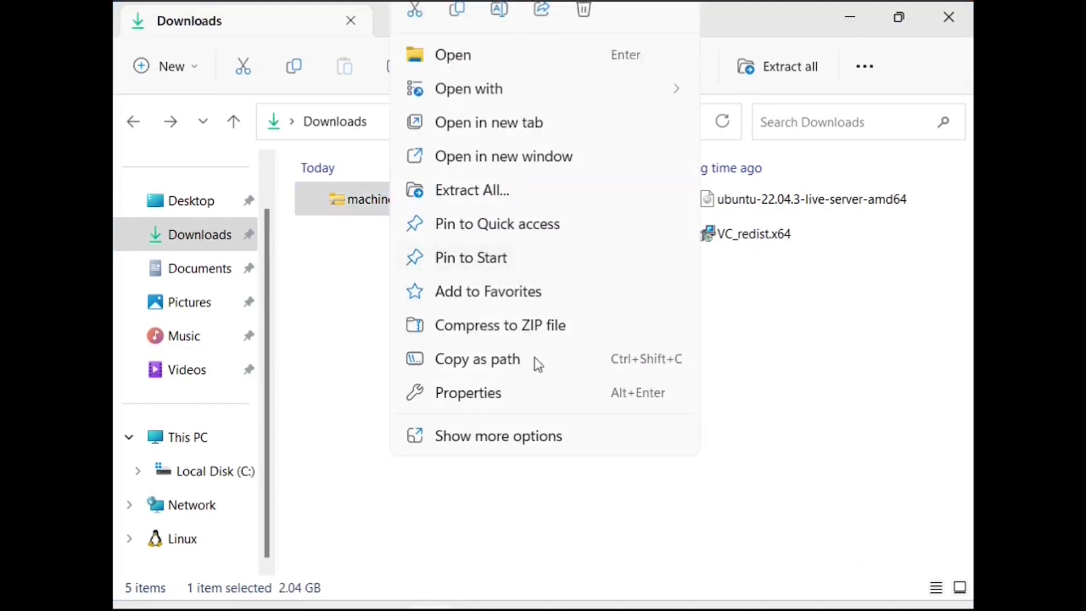
pyautogui.click(534, 192)
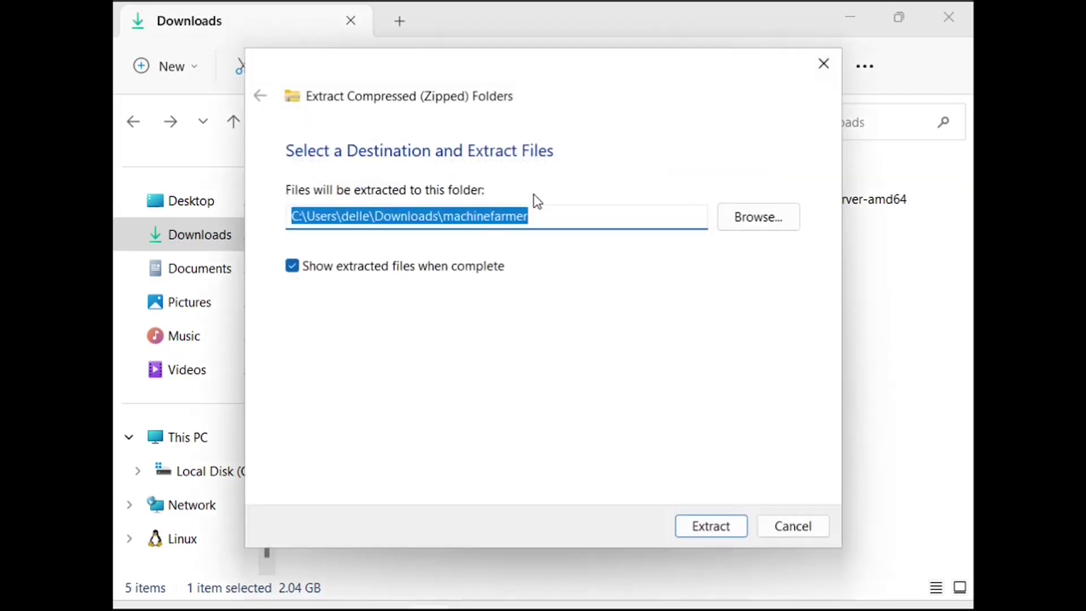
pyautogui.click(708, 528)
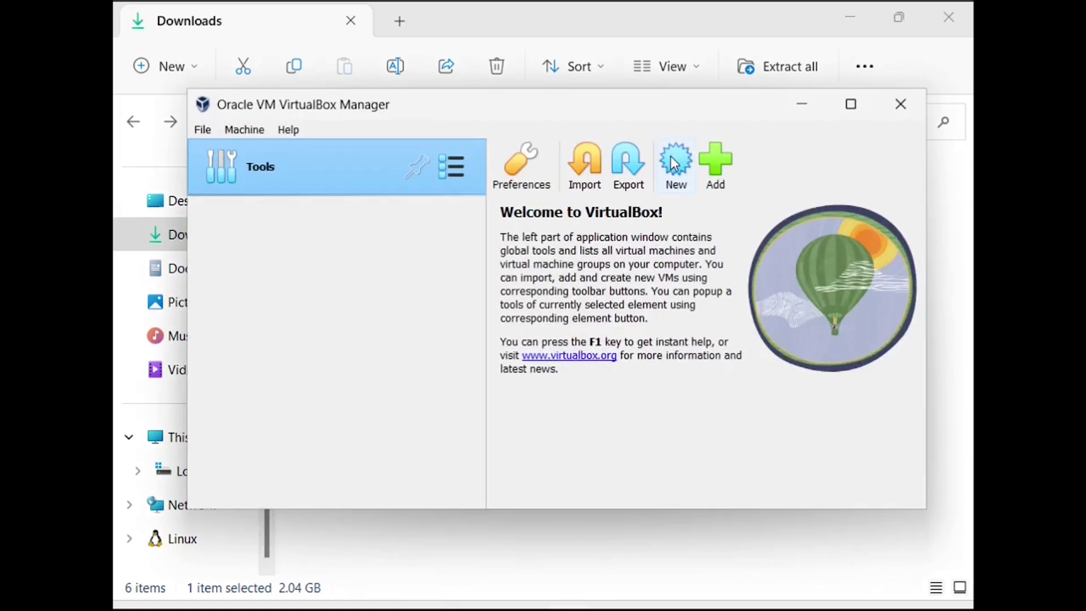
# In VirtualBox Manager, add the existing Machine Farmer virtual machine from the Machine Farmer subfolder of Downloads\machinefarmer
pyautogui.click(726, 175)
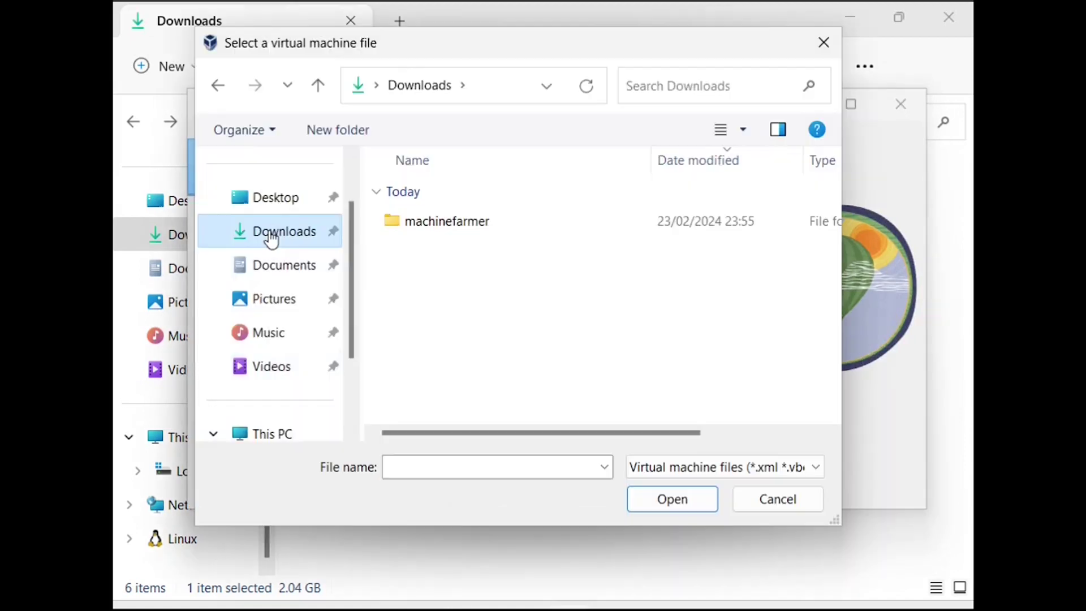
pyautogui.doubleClick(482, 225)
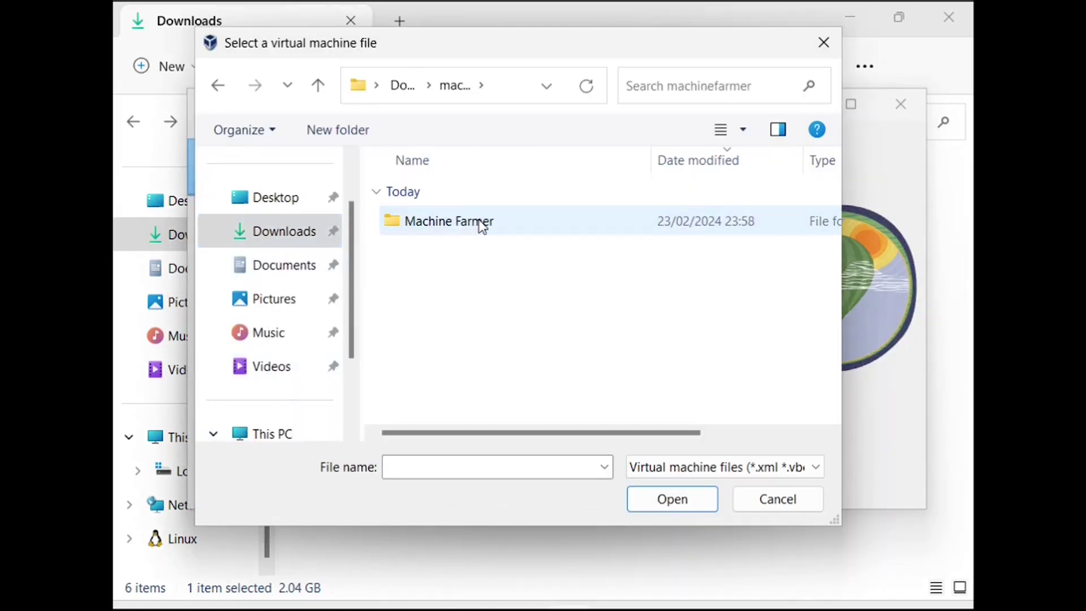
pyautogui.doubleClick(482, 225)
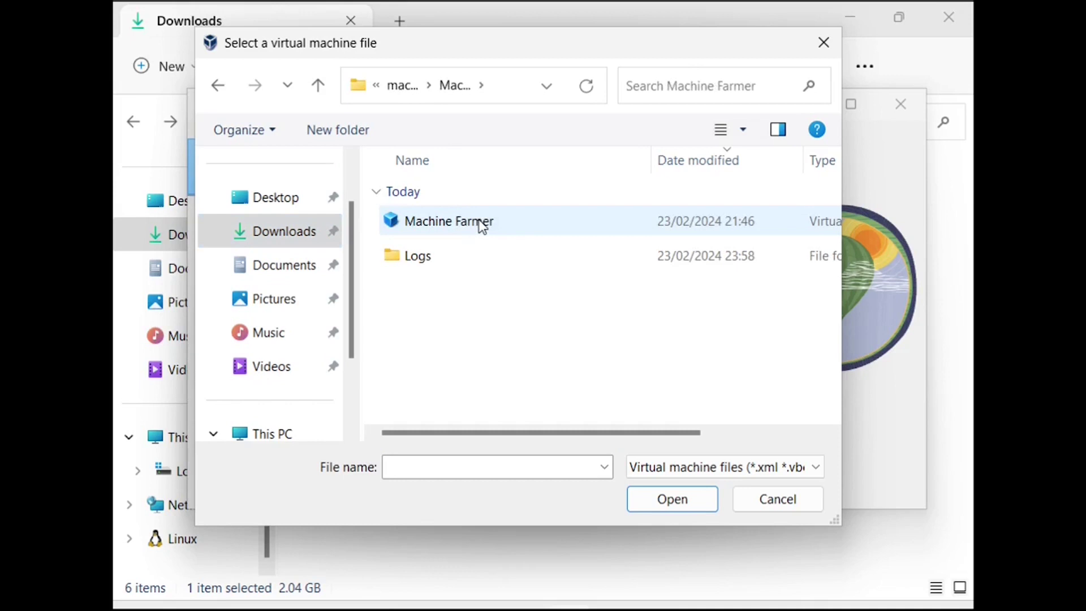
pyautogui.moveTo(840, 306); pyautogui.dragTo(960, 306)
pyautogui.click(876, 221)
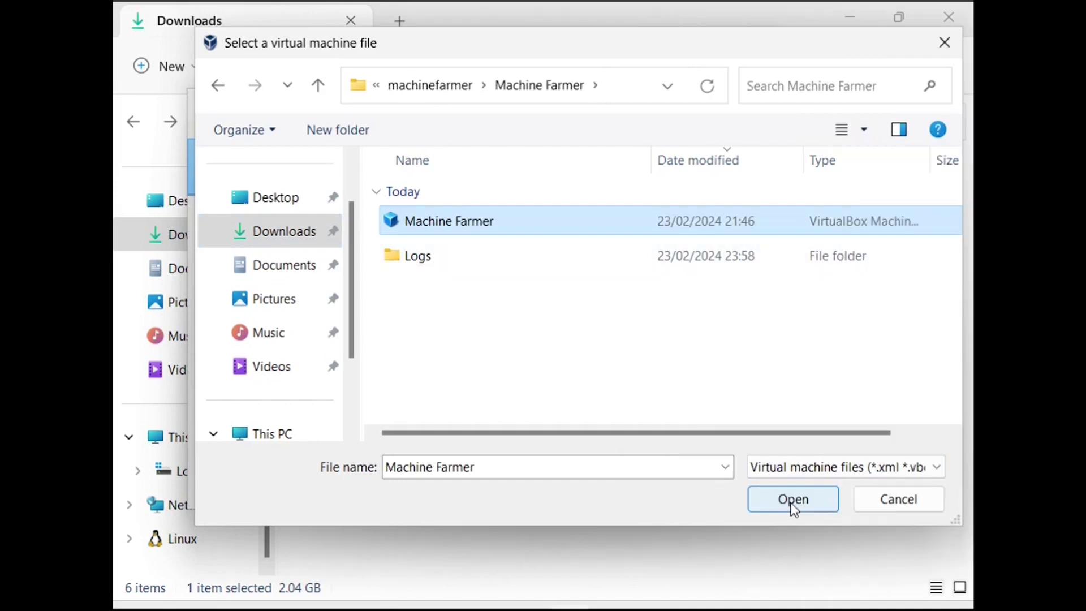
pyautogui.click(791, 504)
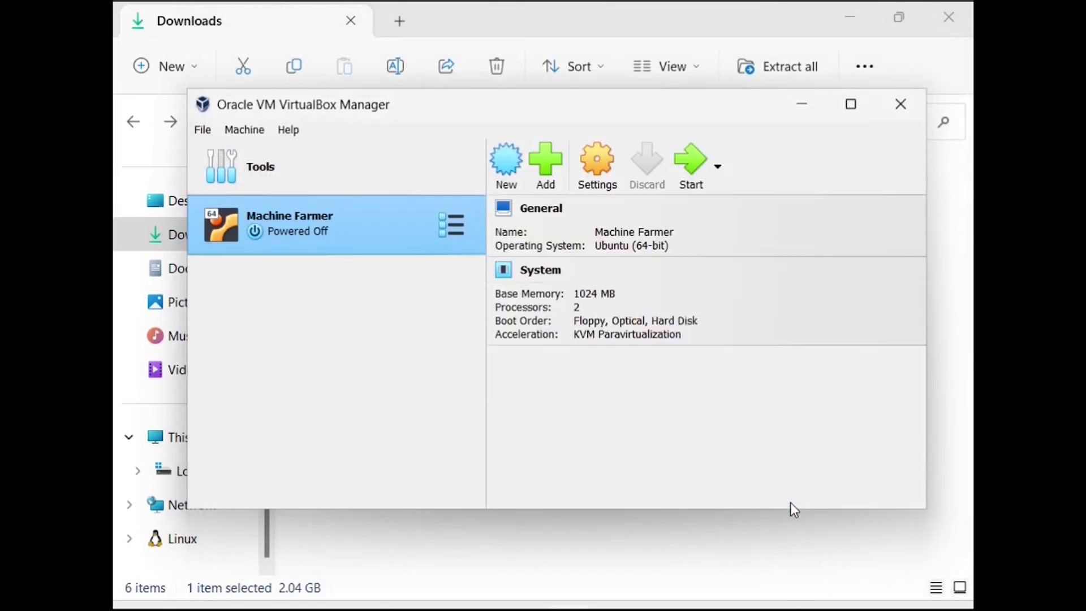
# Review the Machine Farmer virtual machine's details and the network attachment of Adapter 1, then leave the settings discarding any changes
pyautogui.scroll(-10, 569, 405)
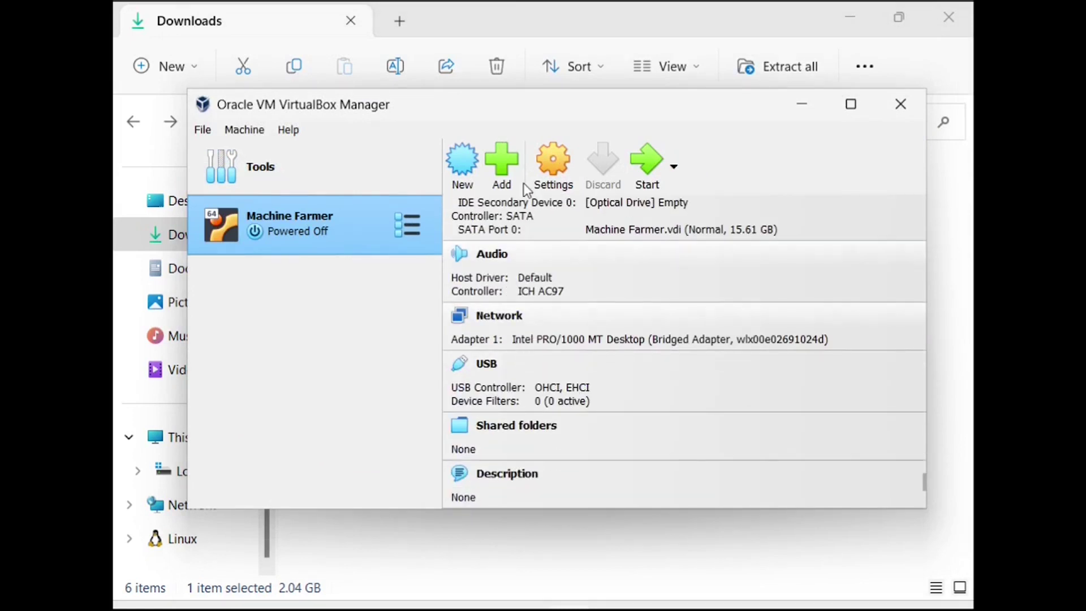
pyautogui.click(546, 167)
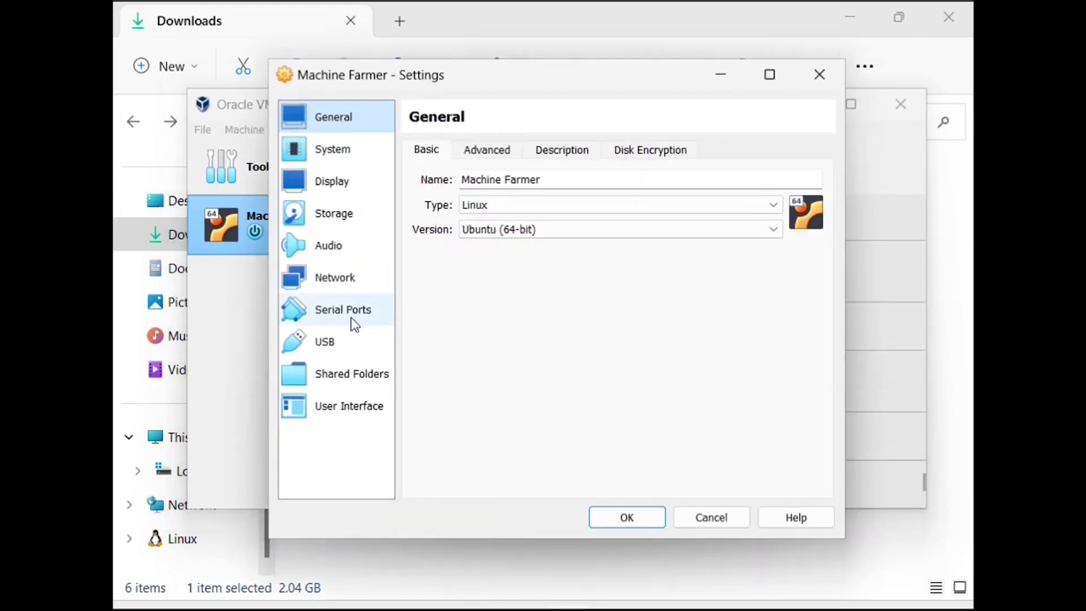
pyautogui.click(347, 292)
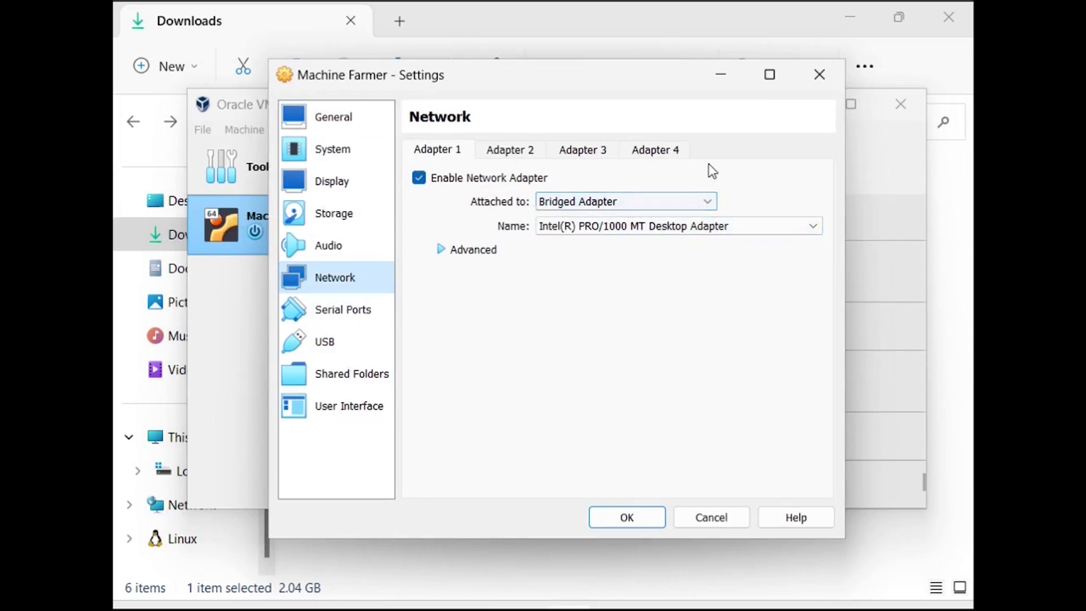
pyautogui.click(681, 202)
pyautogui.press('Escape')
pyautogui.press('Escape')
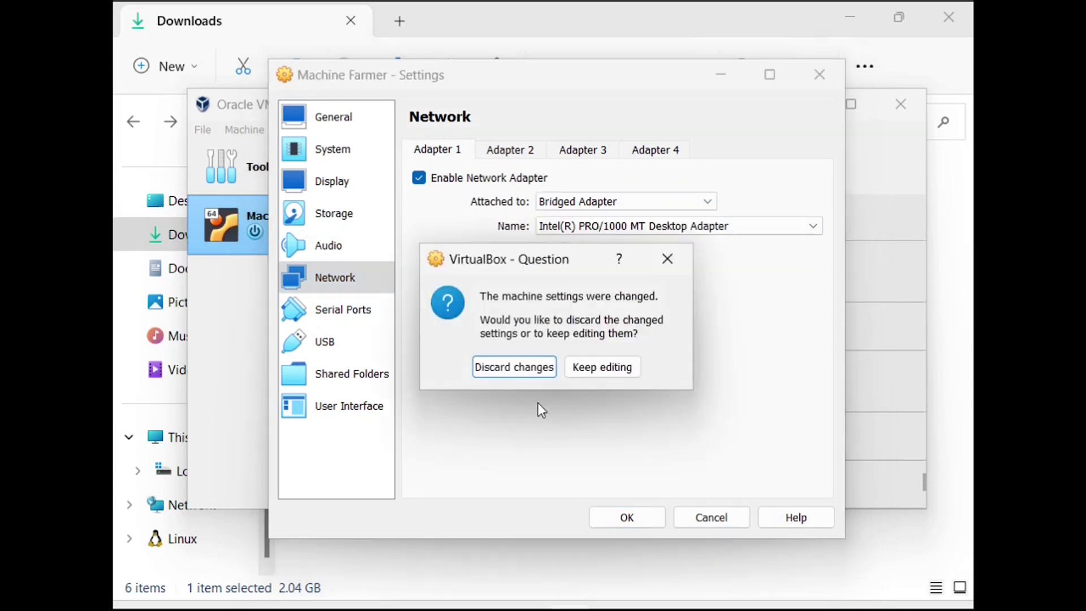
pyautogui.click(514, 367)
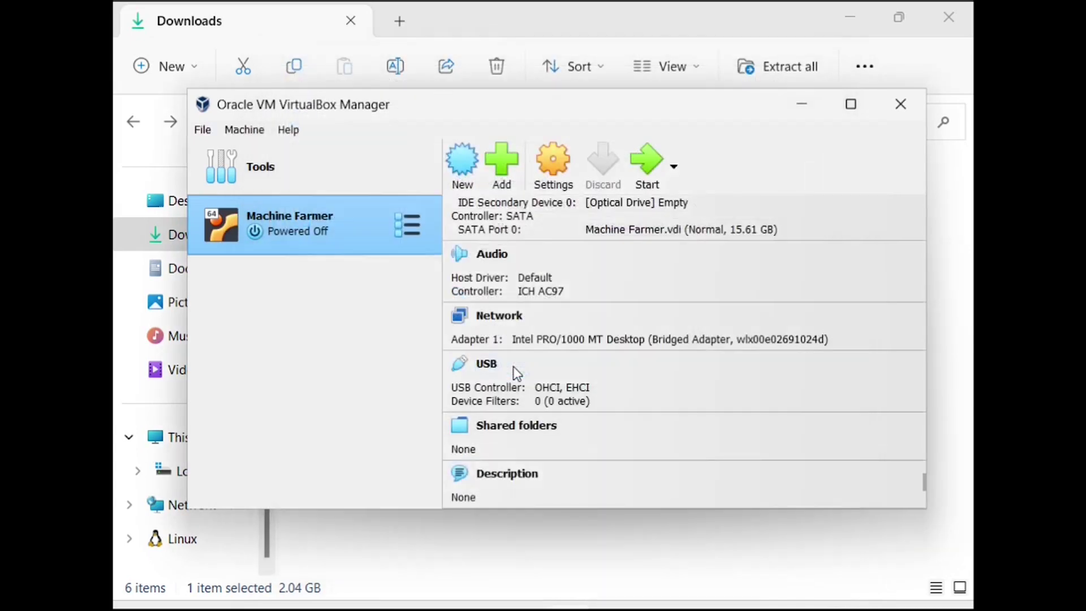